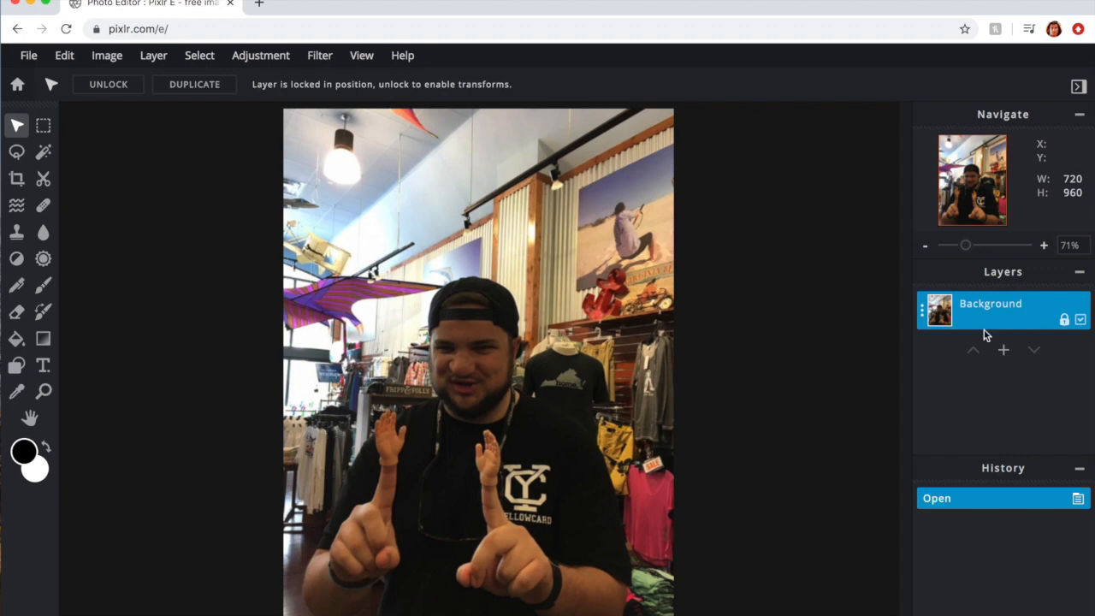
Unlock the Background layer and duplicate it.
click(1065, 320)
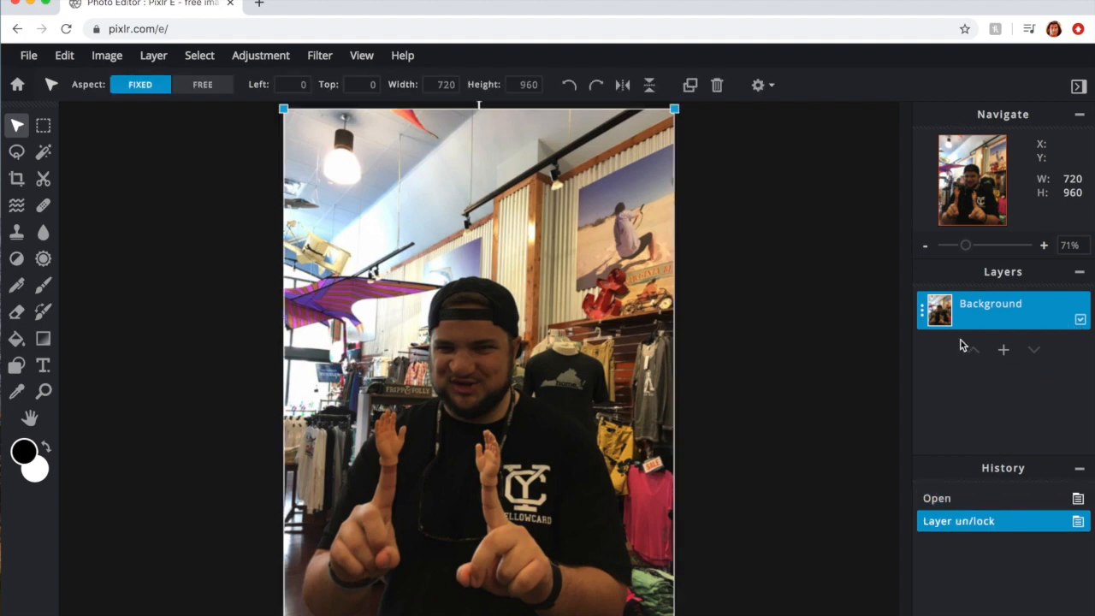
click(925, 315)
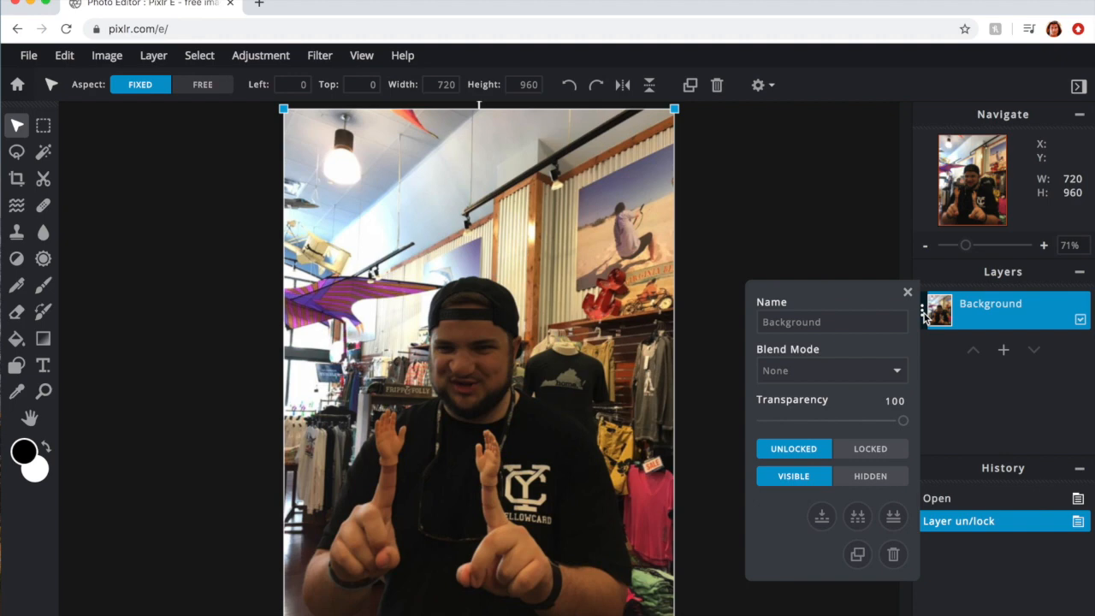
click(858, 555)
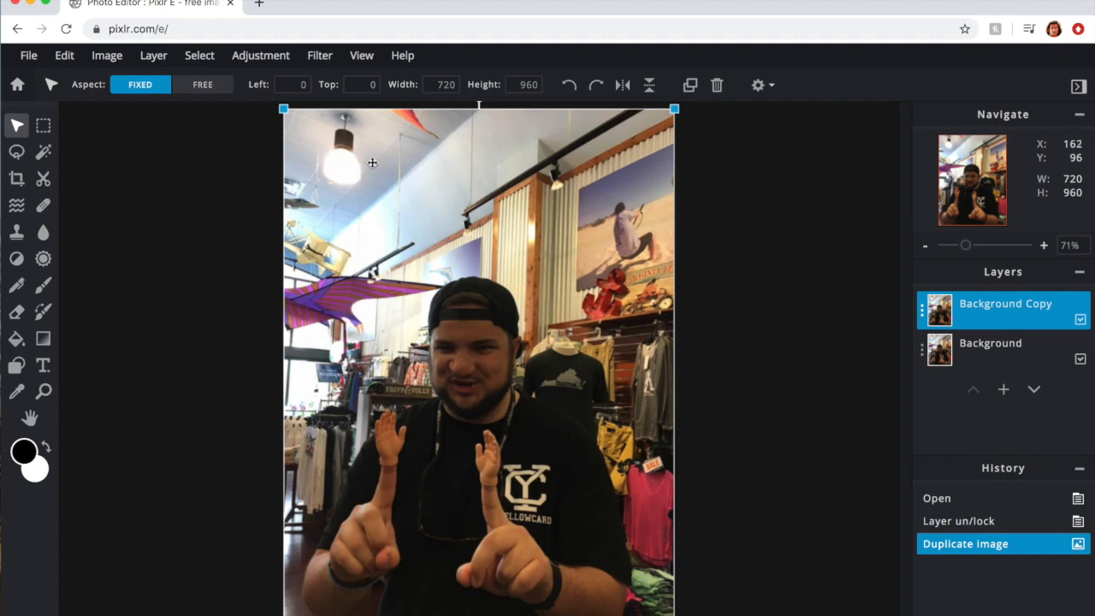
Lasso a selection around the man's cap, head and neck on the Background Copy layer.
click(17, 154)
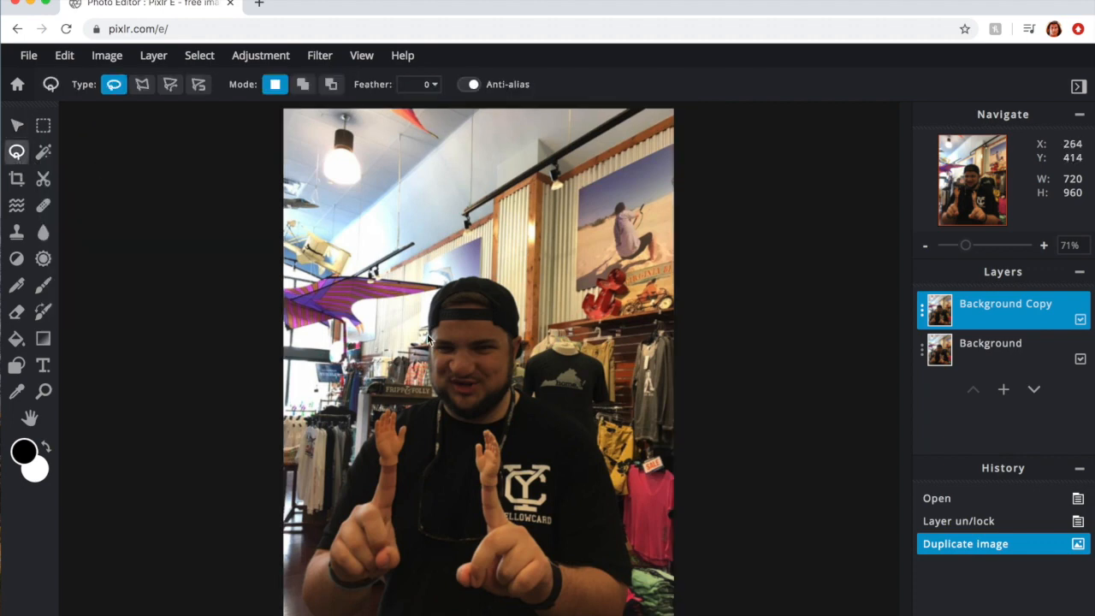
scroll(428, 339, down, 5)
scroll(428, 339, up, 10)
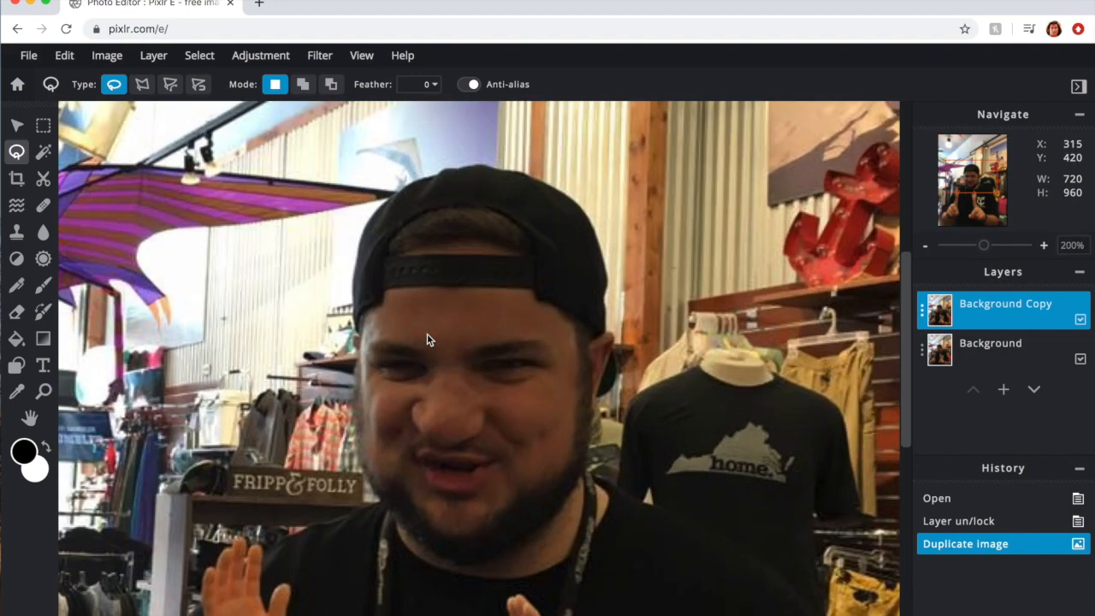
scroll(428, 339, down, 2)
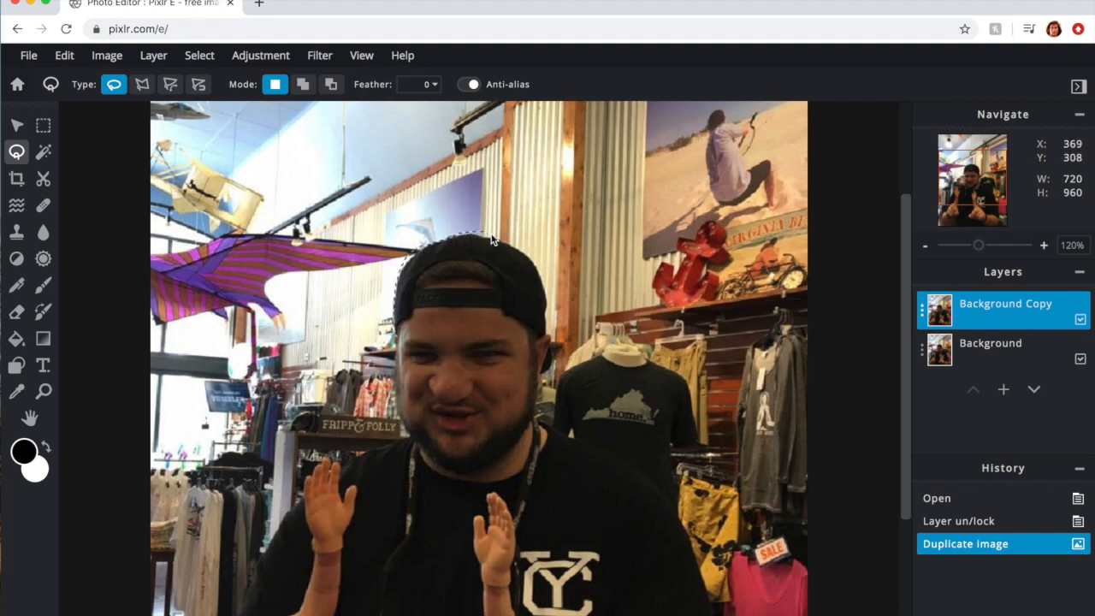
drag(503, 240, 522, 249)
mouse_move(550, 343)
mouse_down()
mouse_move(535, 404)
mouse_move(549, 431)
mouse_move(535, 472)
mouse_move(456, 527)
mouse_move(412, 446)
mouse_up()
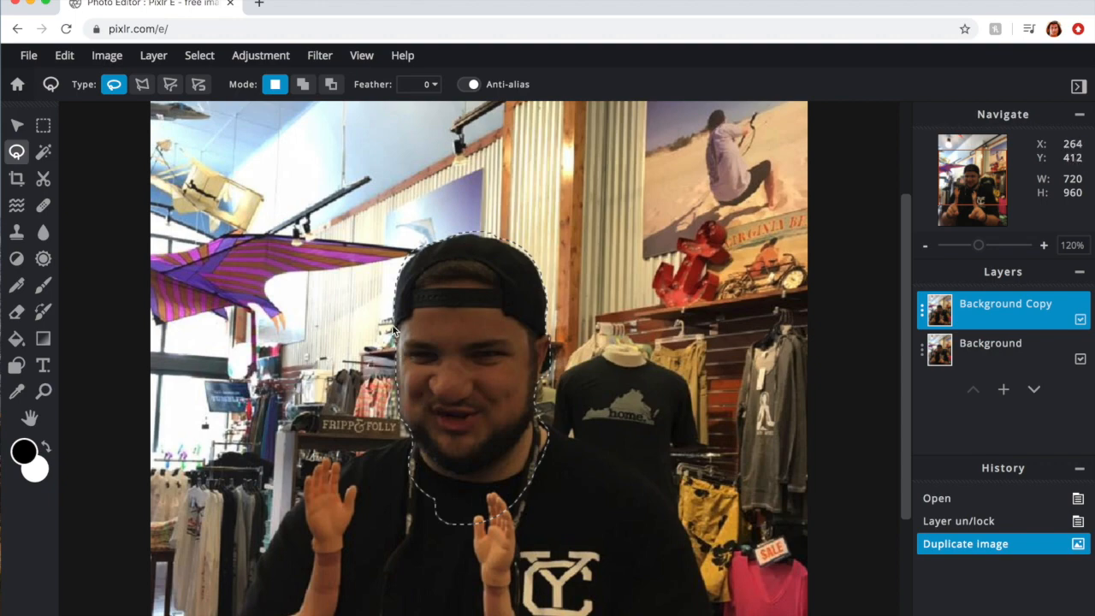
drag(393, 319, 394, 321)
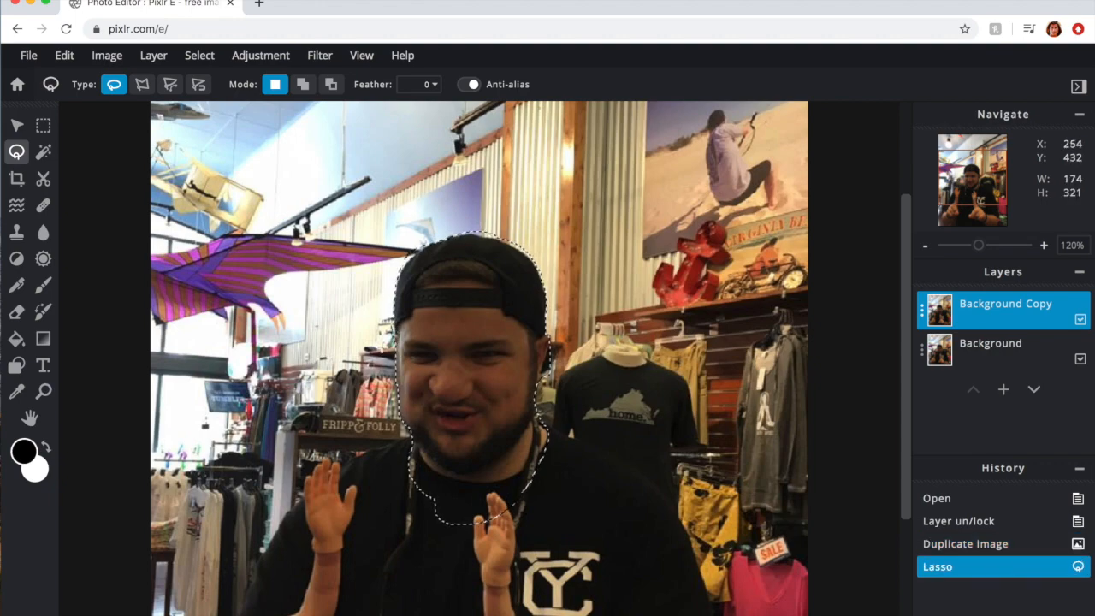
scroll(379, 346, down, 3)
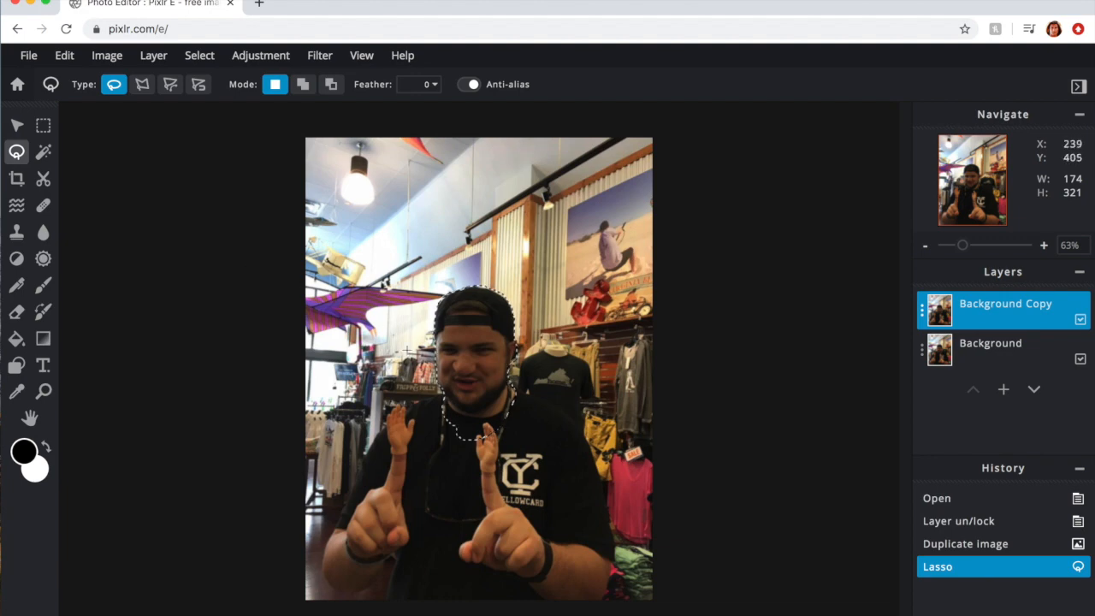
scroll(487, 332, up, 3)
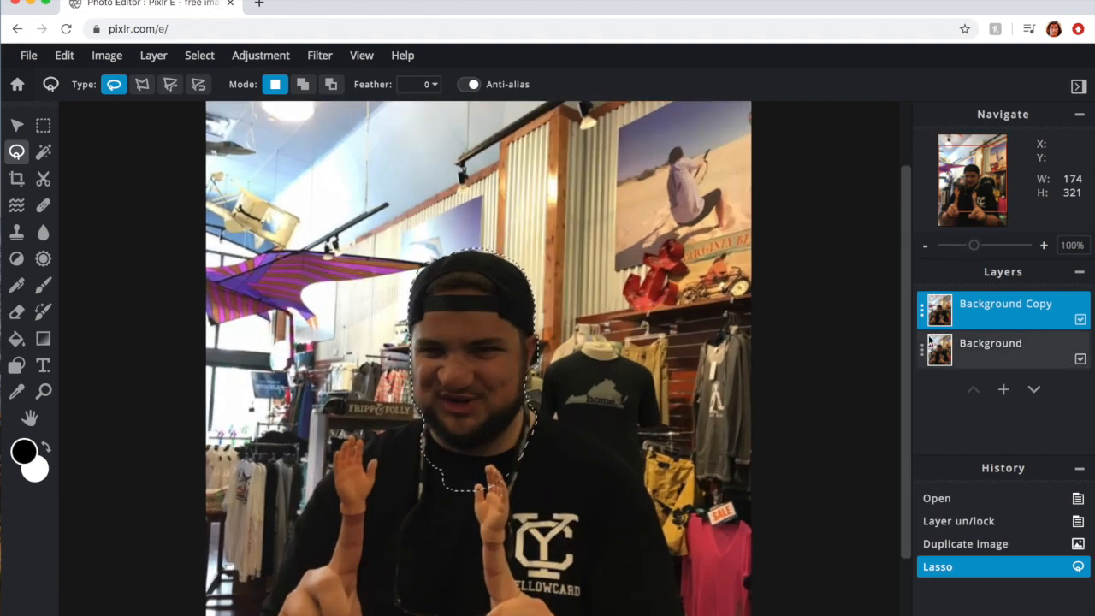
drag(909, 334, 905, 414)
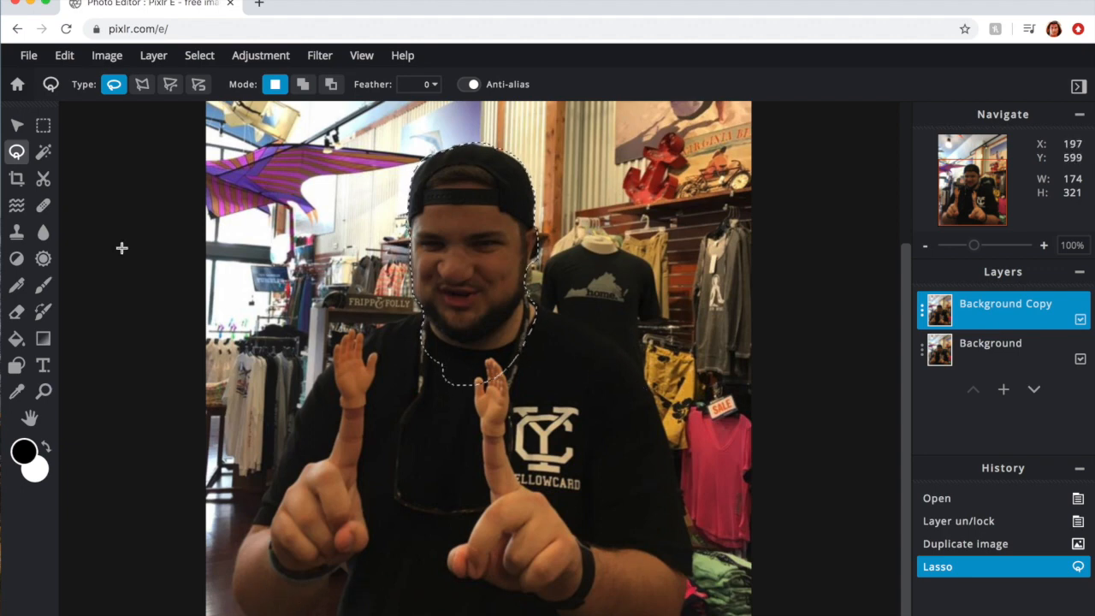
drag(416, 319, 376, 328)
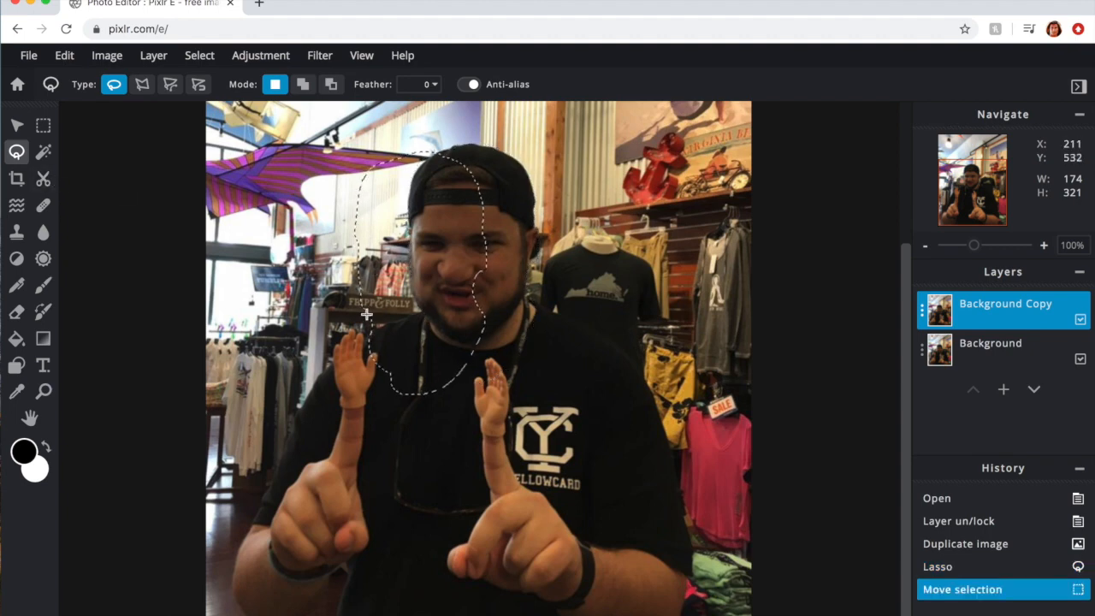
key(super+z)
mouse_move(304, 403)
mouse_down()
mouse_move(404, 469)
mouse_move(442, 433)
mouse_up()
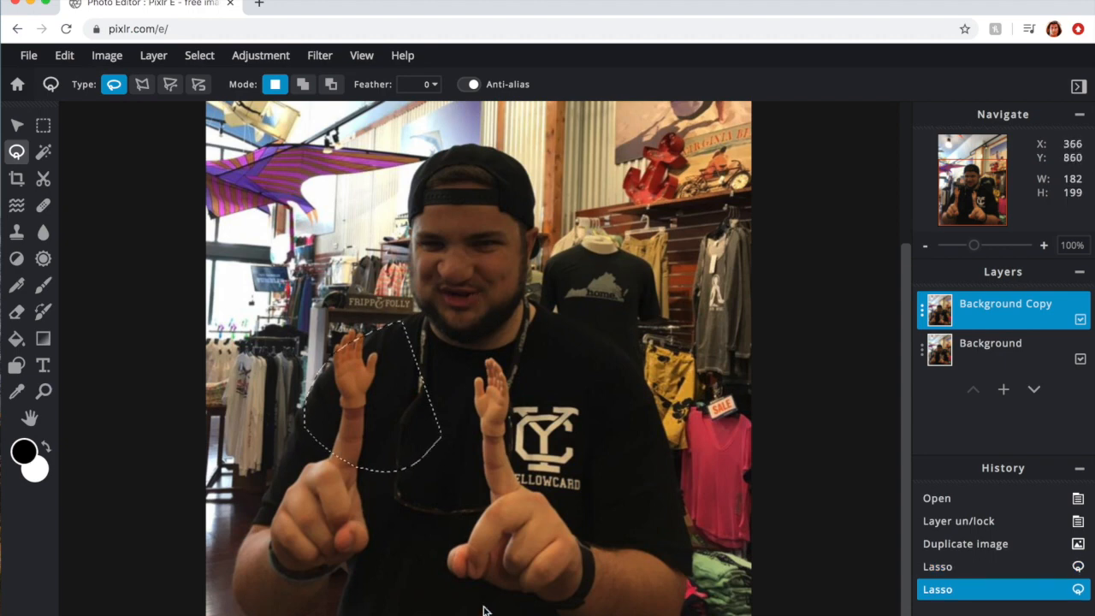
key(super+z)
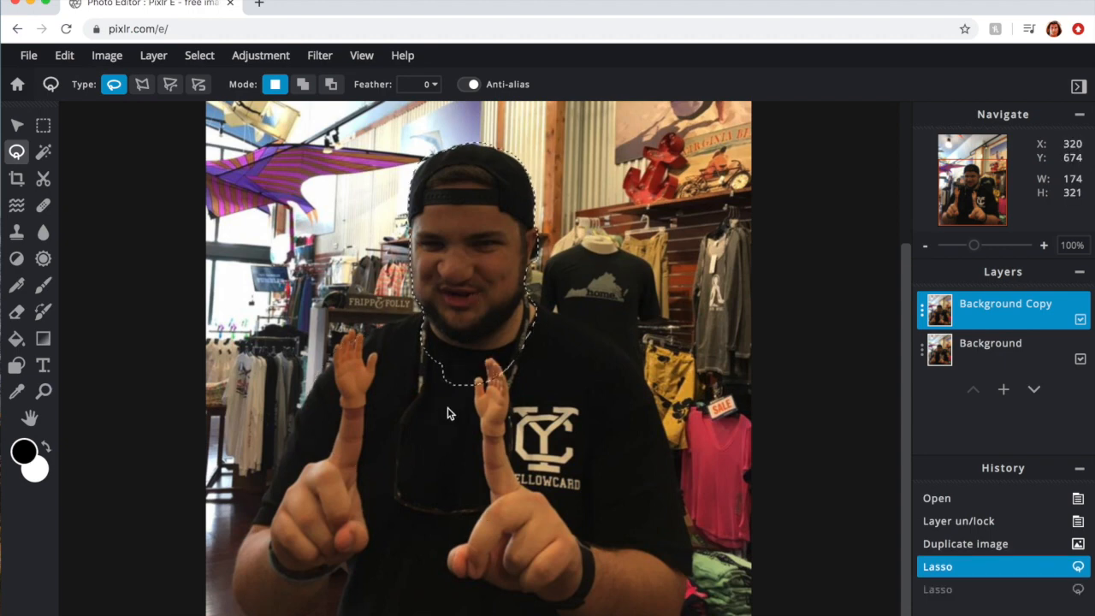
Add the collar area, upper chest and both small raised hands to the head selection with the Lasso in add mode.
key(shift)
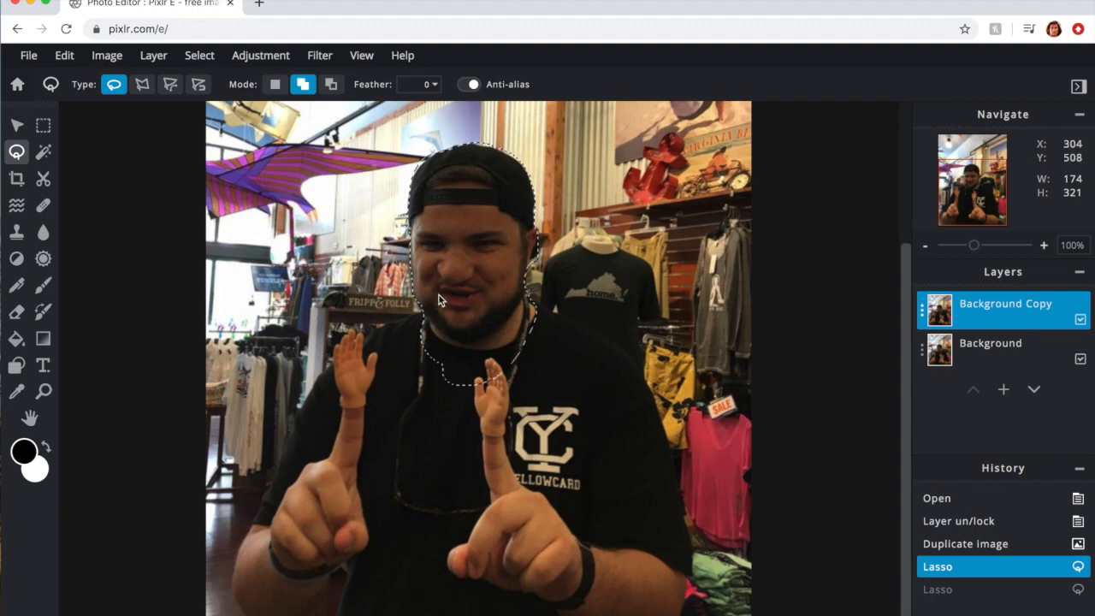
drag(424, 316, 365, 346)
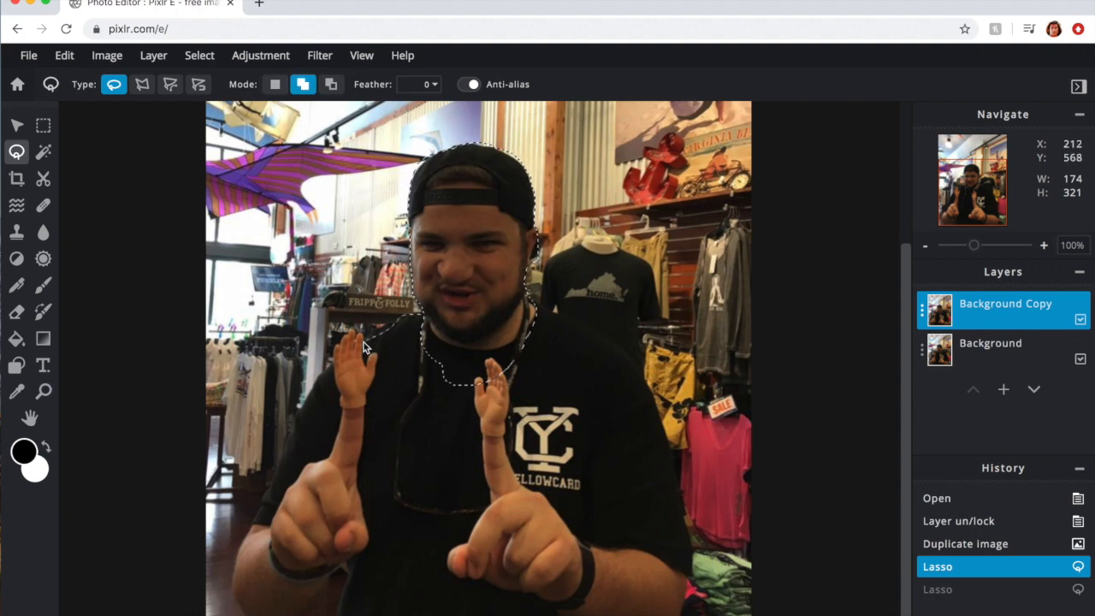
mouse_move(473, 381)
mouse_down()
mouse_move(480, 348)
mouse_move(460, 320)
mouse_up()
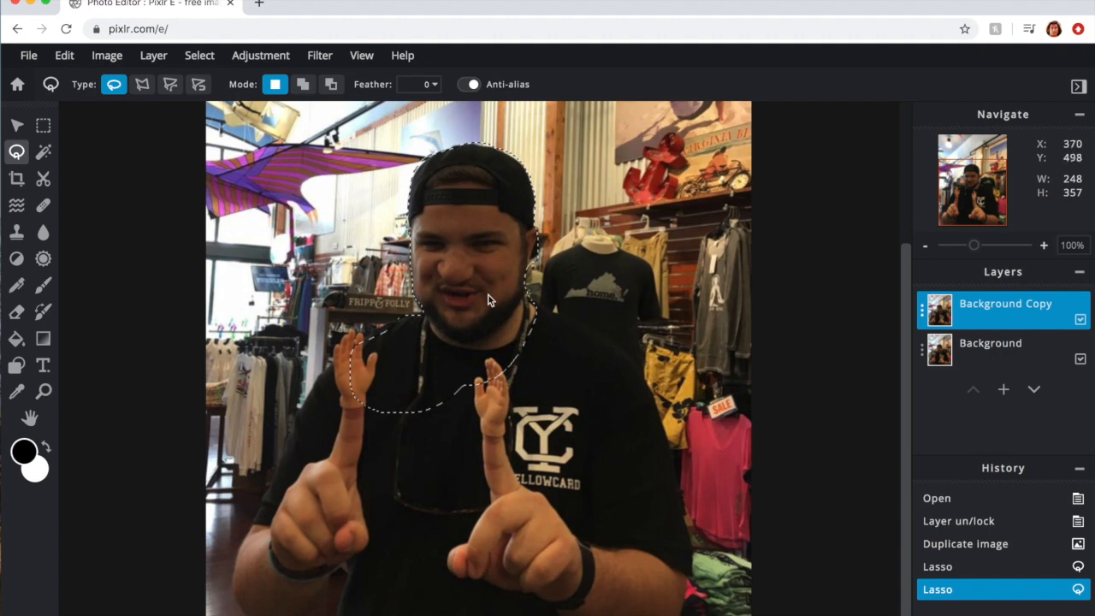
key(shift)
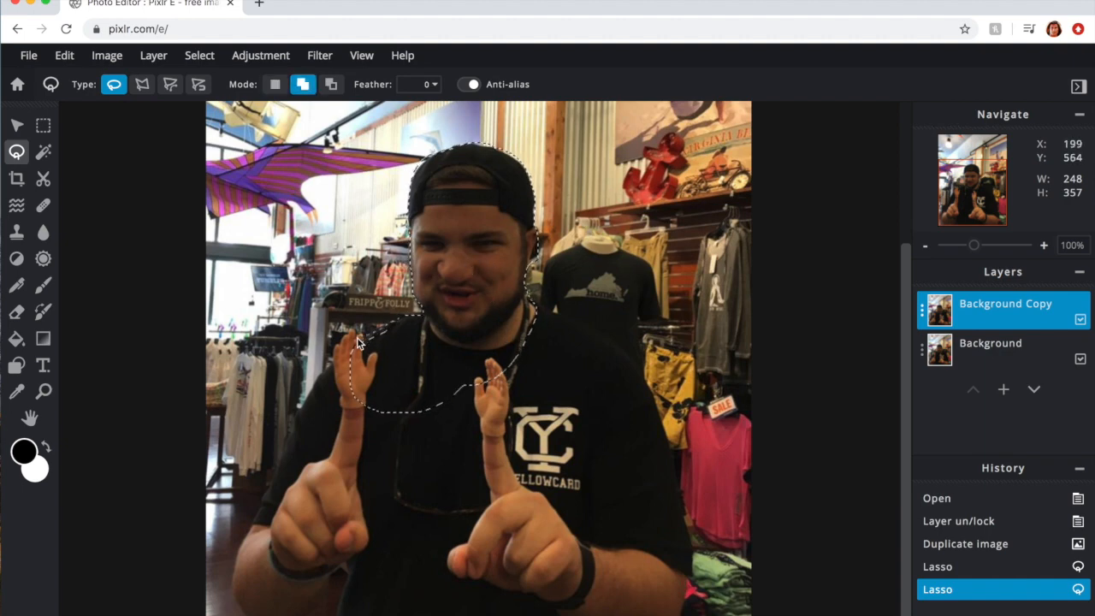
mouse_move(347, 441)
mouse_down()
mouse_move(455, 448)
mouse_move(543, 347)
mouse_move(528, 322)
mouse_up()
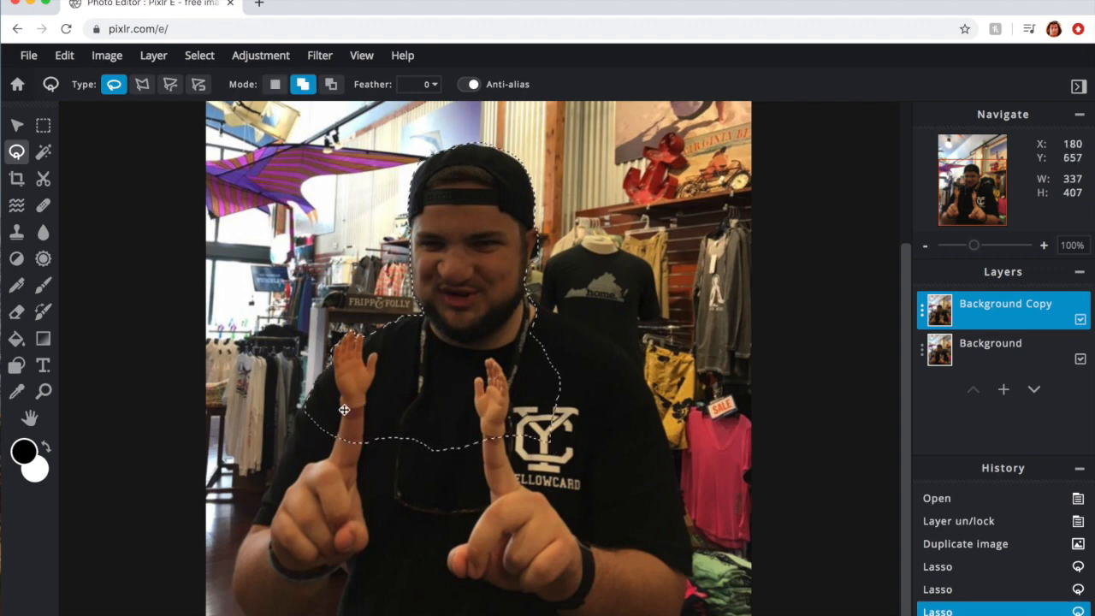
Extend the lasso selection over the shoulders, both arms and the torso down to the photo's lower edge.
mouse_move(305, 403)
mouse_down()
mouse_move(259, 513)
mouse_move(384, 567)
mouse_move(607, 351)
mouse_move(528, 306)
mouse_move(614, 442)
mouse_move(592, 446)
mouse_up()
mouse_move(664, 439)
mouse_down()
mouse_move(569, 490)
mouse_move(691, 499)
mouse_move(686, 587)
mouse_move(526, 524)
mouse_up()
mouse_move(259, 521)
mouse_down()
mouse_move(315, 613)
mouse_move(367, 551)
mouse_up()
drag(512, 612, 503, 457)
mouse_move(675, 555)
mouse_down()
mouse_move(496, 445)
mouse_move(494, 462)
mouse_up()
scroll(650, 584, down, 3)
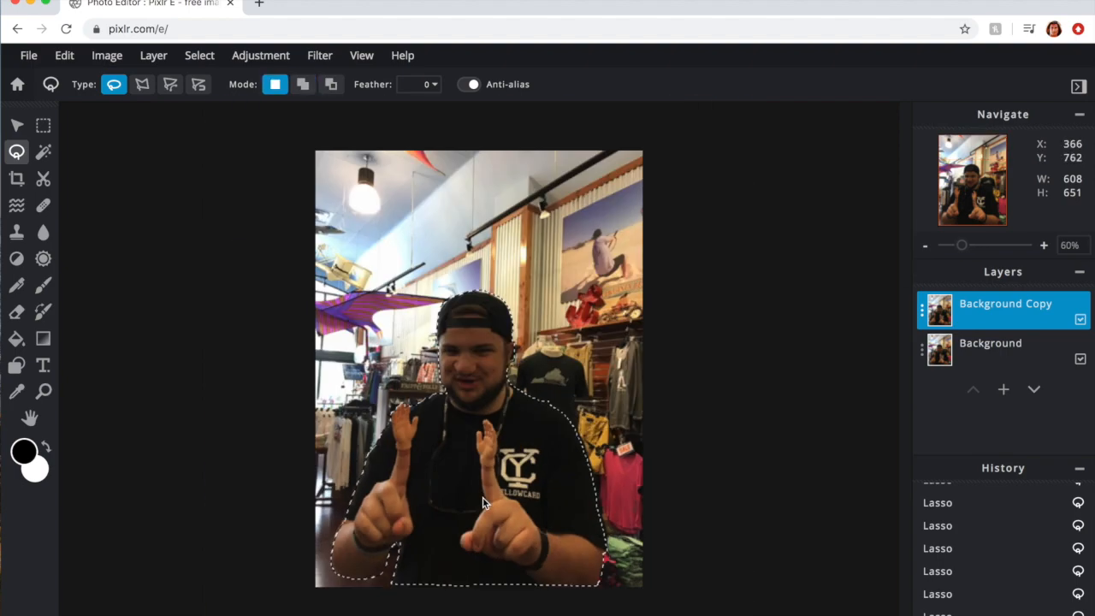
scroll(426, 375, up, 3)
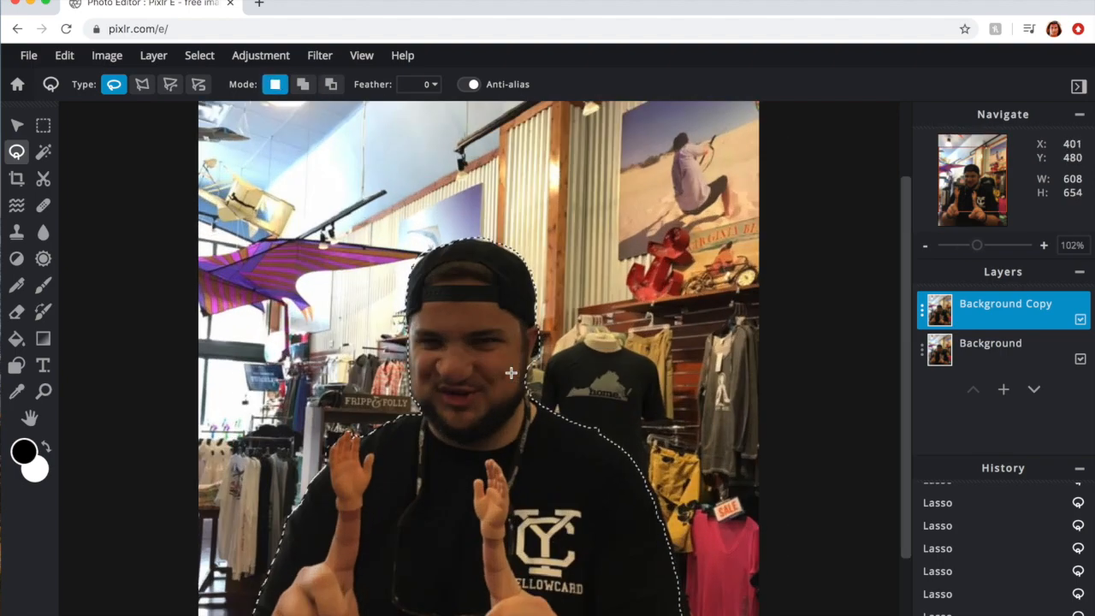
scroll(427, 375, down, 2)
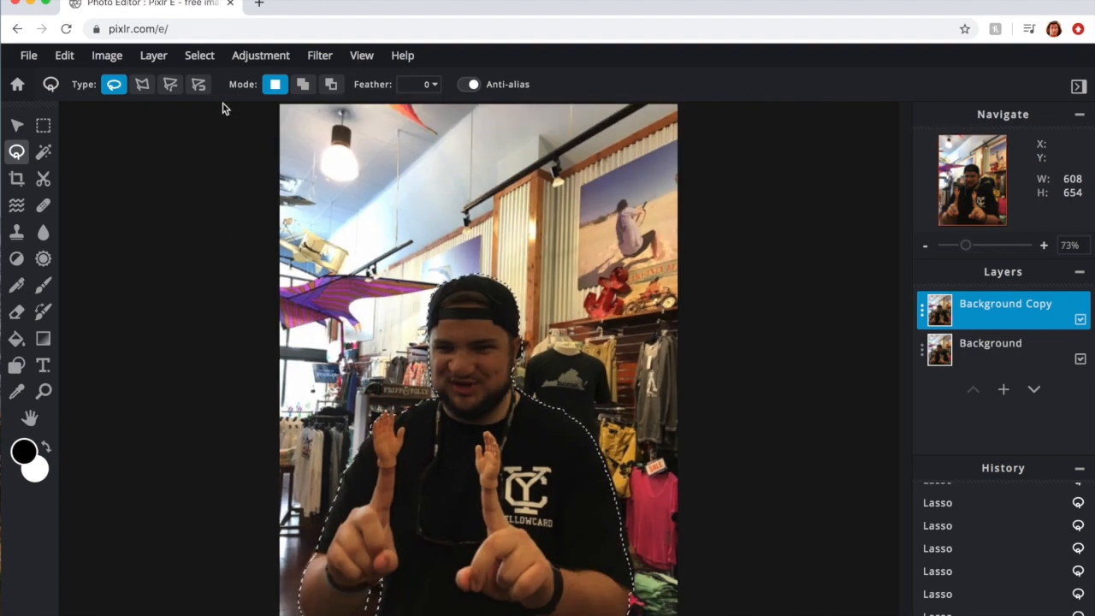
Invert the selection and delete the store surroundings from the Background Copy layer.
click(208, 62)
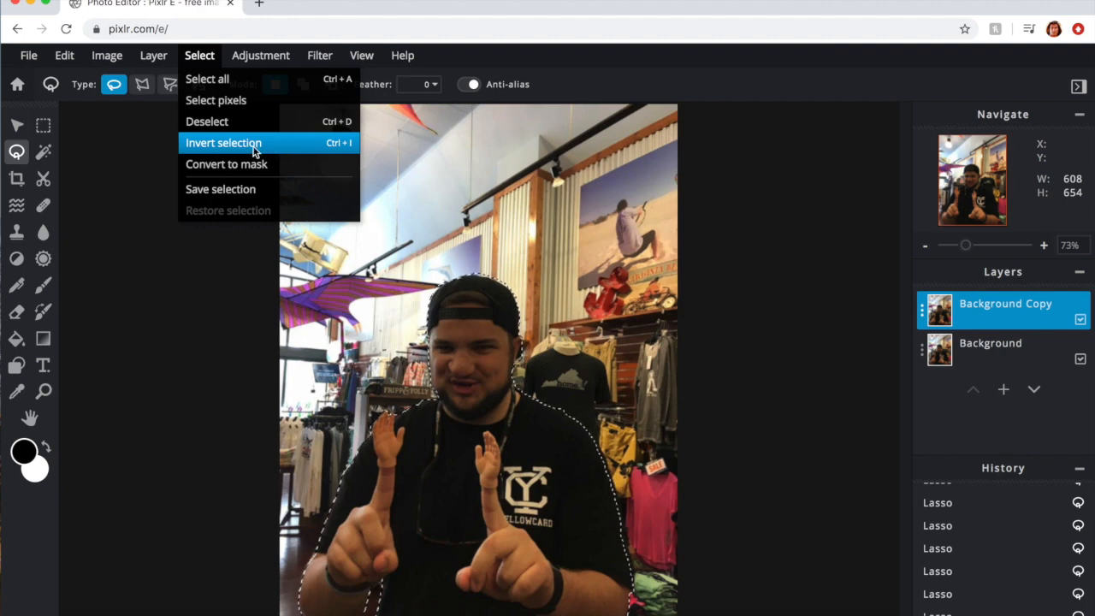
click(308, 143)
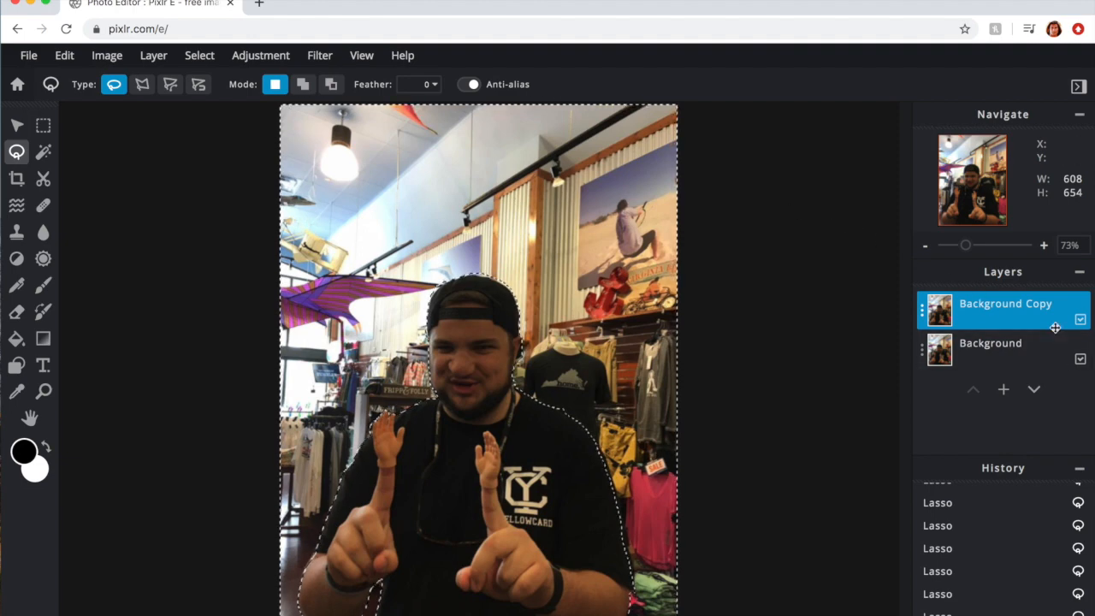
key(Delete)
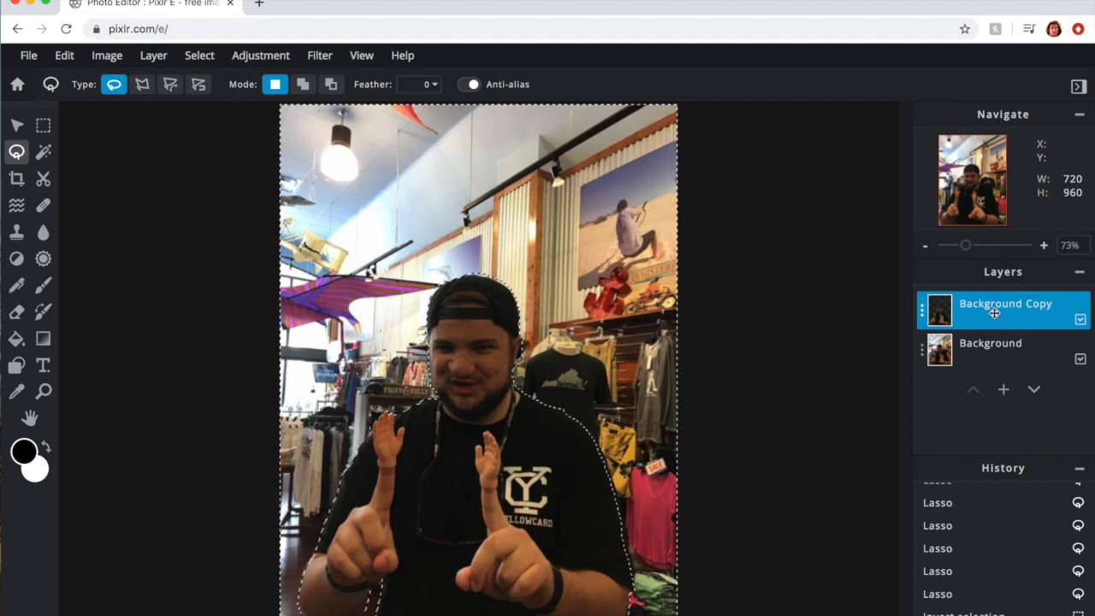
Hide the original Background layer and deselect the cleared area.
click(1081, 358)
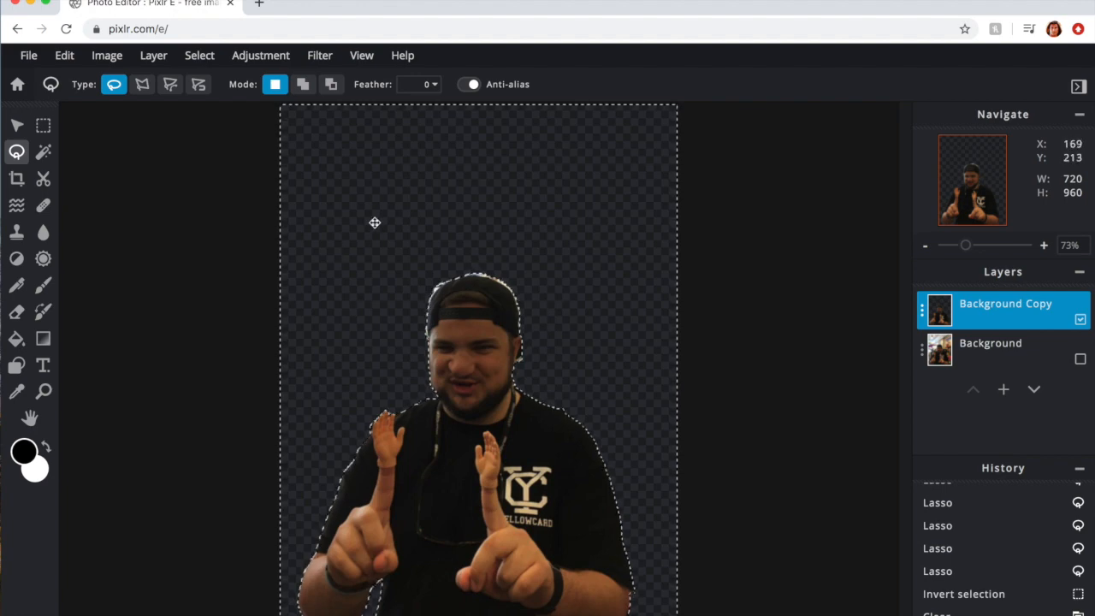
click(203, 55)
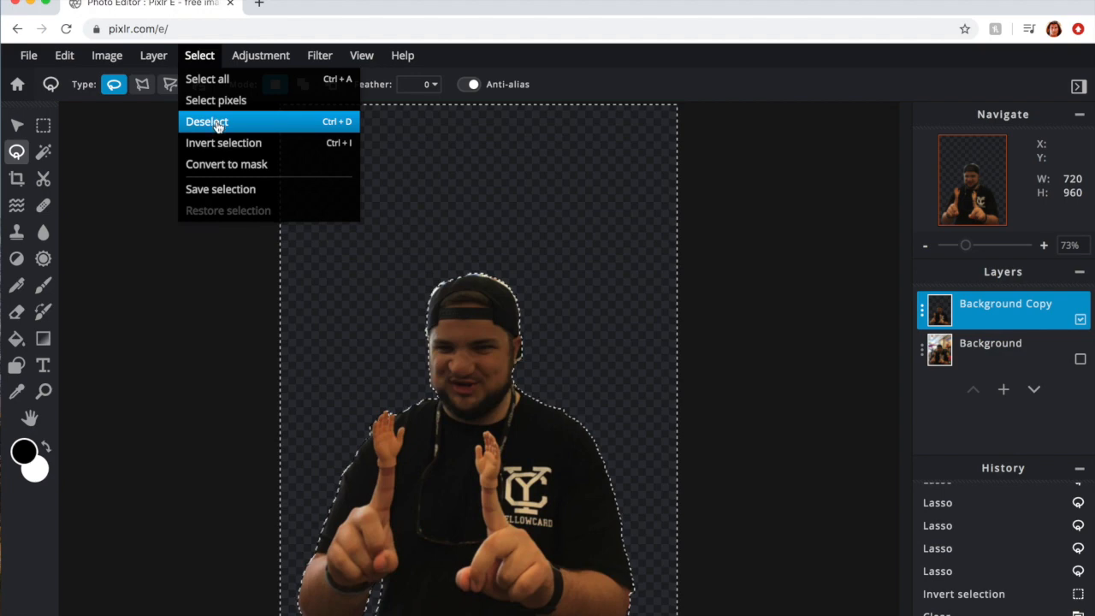
click(274, 122)
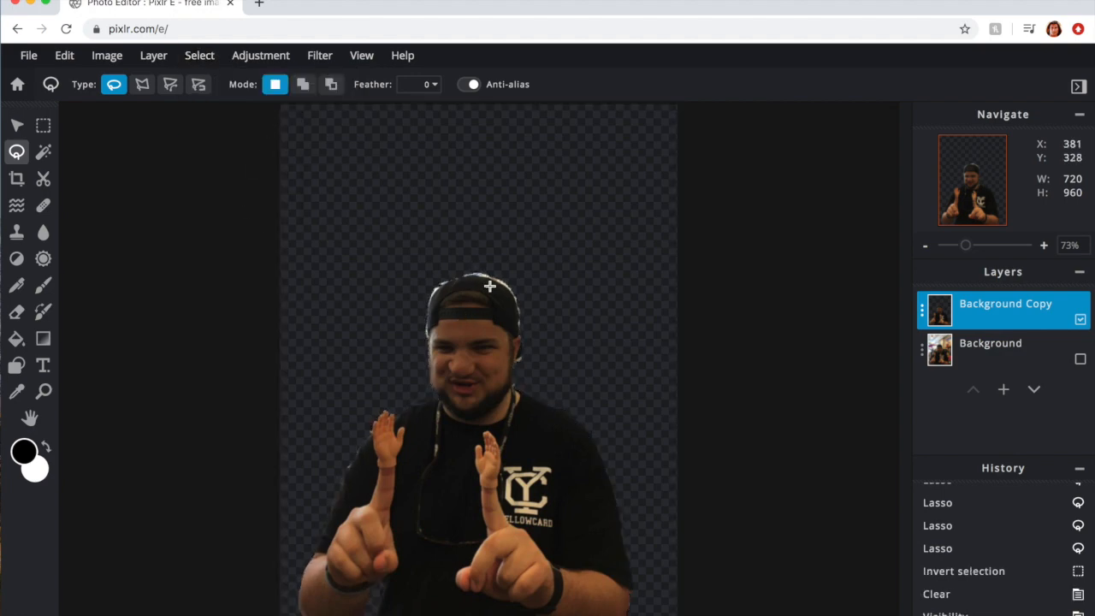
Lasso and delete the leftover light fringe around the edge of the man's cap, deselecting after each cut.
scroll(519, 285, up, 3)
scroll(518, 285, up, 5)
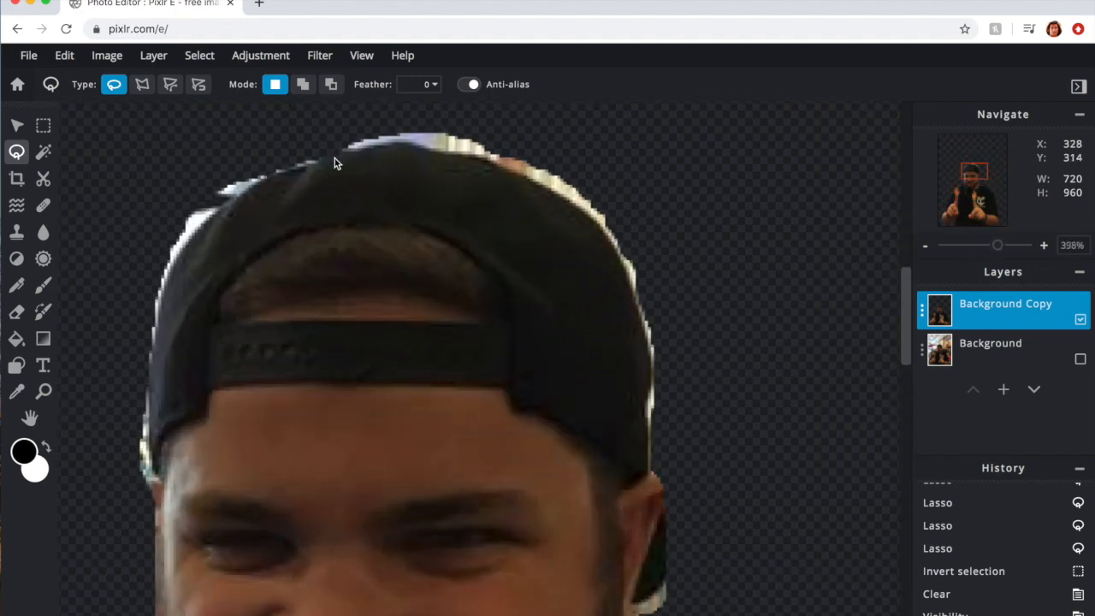
mouse_move(277, 177)
mouse_down()
mouse_move(187, 253)
mouse_move(147, 484)
mouse_move(306, 130)
mouse_move(368, 150)
mouse_move(497, 156)
mouse_move(473, 130)
mouse_move(361, 152)
mouse_move(457, 114)
mouse_move(606, 244)
mouse_move(621, 339)
mouse_move(511, 128)
mouse_up()
key(Delete)
key(Delete)
key(Delete)
key(super+d)
scroll(526, 117, down, 2)
key(Delete)
key(super+d)
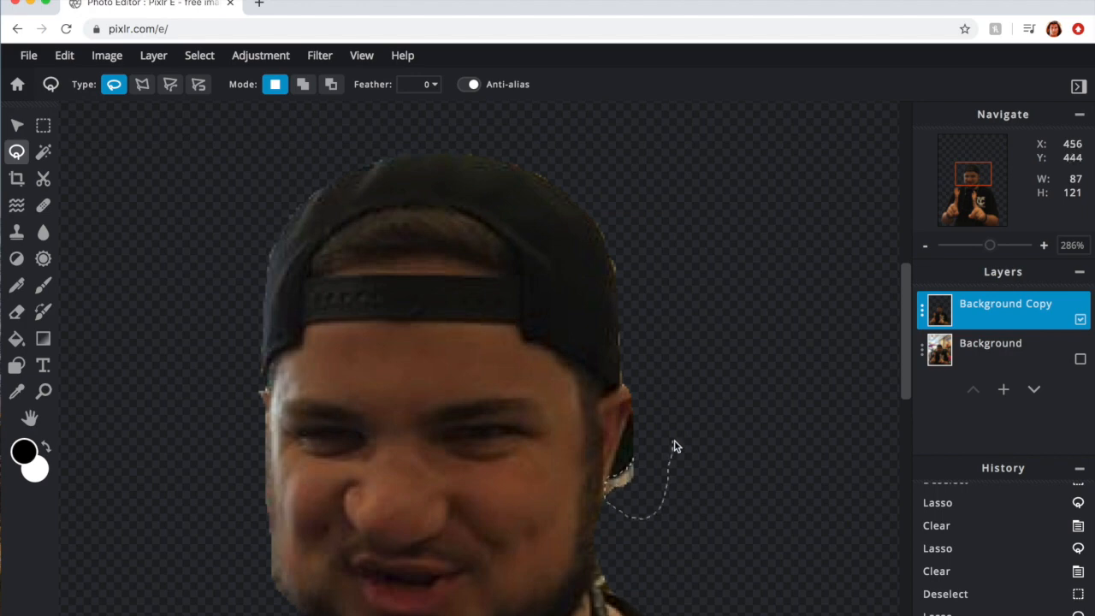
Lasso and delete the leftover background patch below the ear, and clear the selection.
drag(675, 441, 633, 462)
key(Delete)
key(super+d)
scroll(746, 333, down, 6)
scroll(650, 334, up, 4)
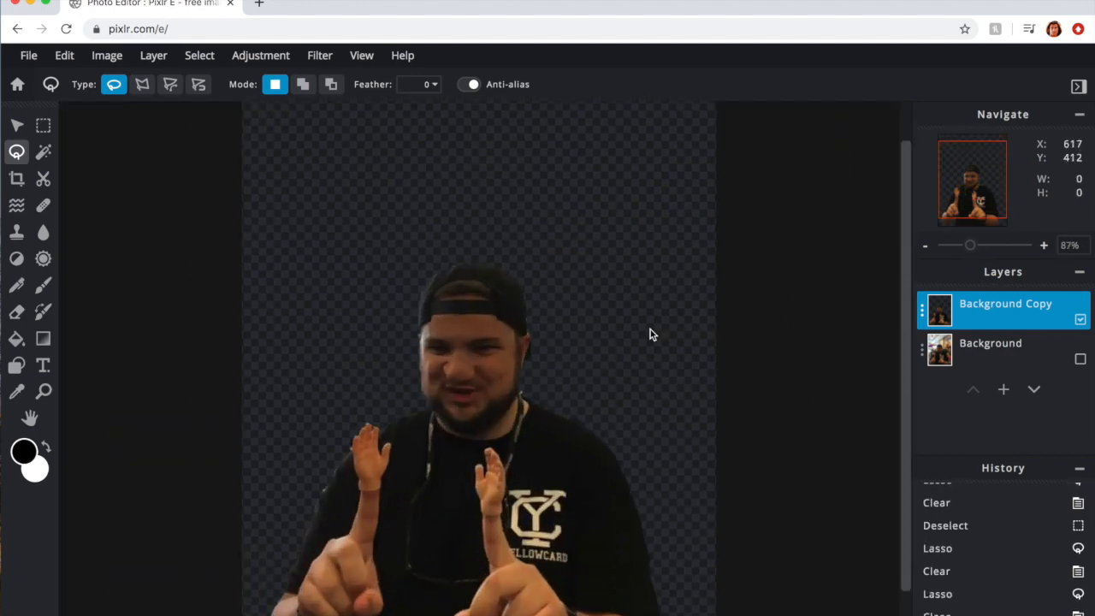
Try to convert the cut-out on the Background Copy layer with a Threshold adjustment.
scroll(650, 335, down, 1)
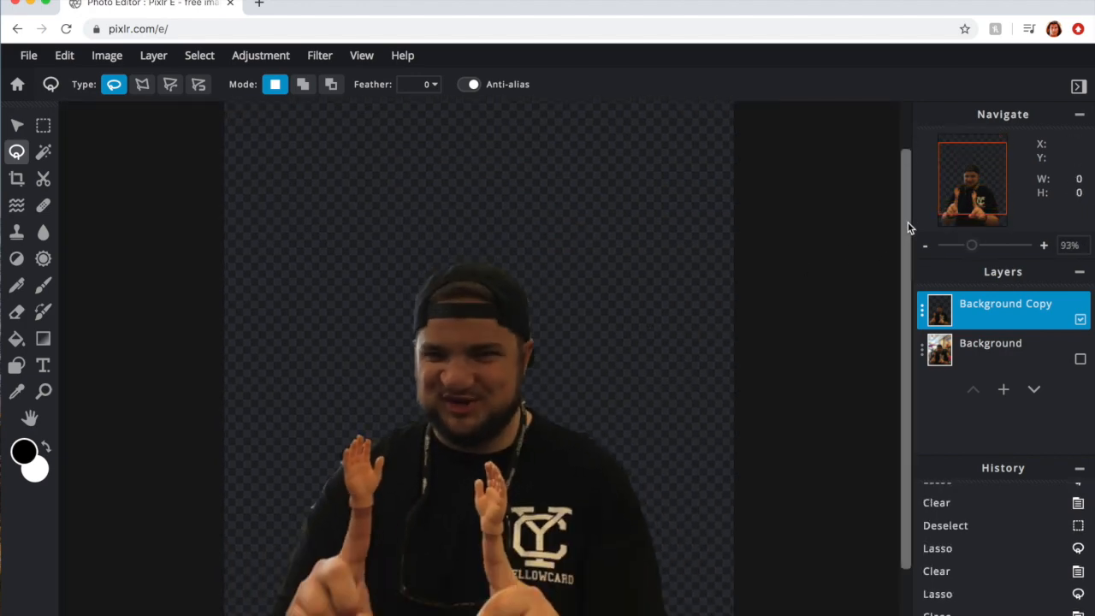
scroll(603, 301, up, 1)
scroll(603, 301, down, 3)
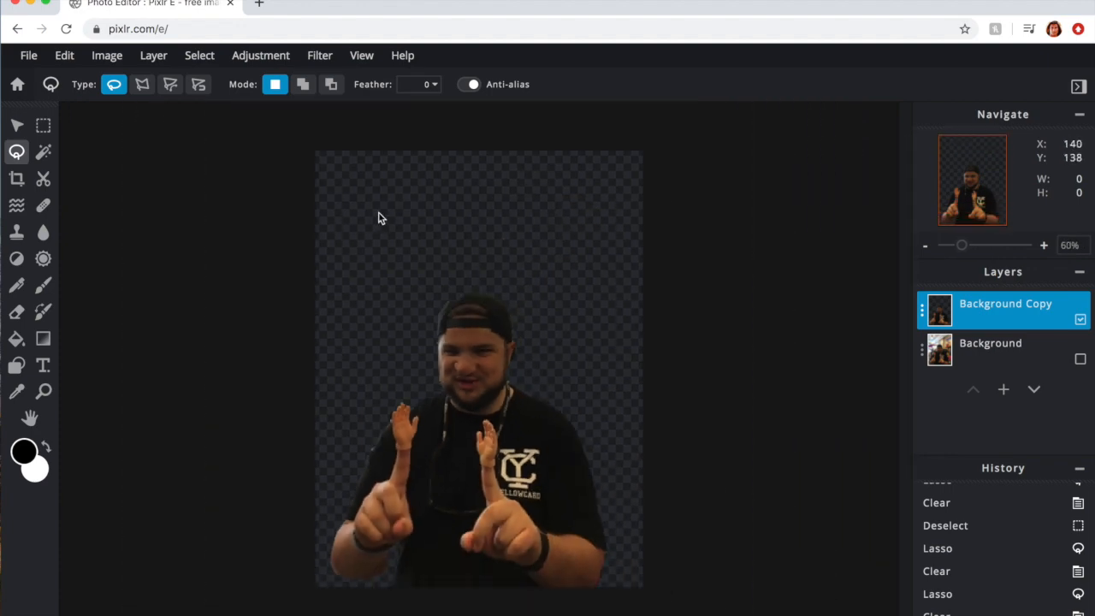
click(241, 64)
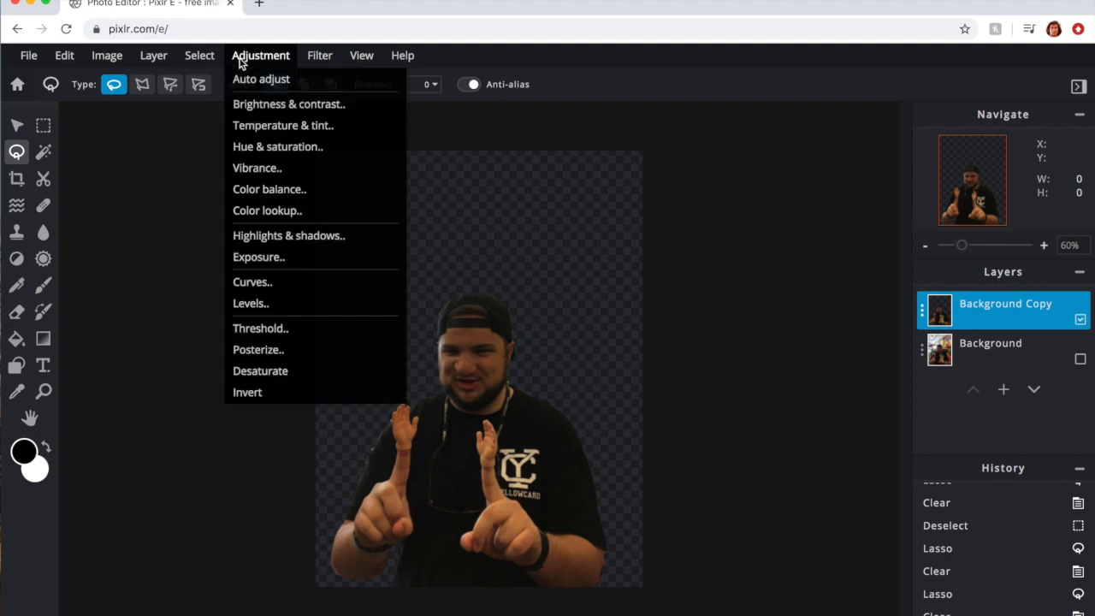
click(315, 331)
drag(541, 316, 707, 182)
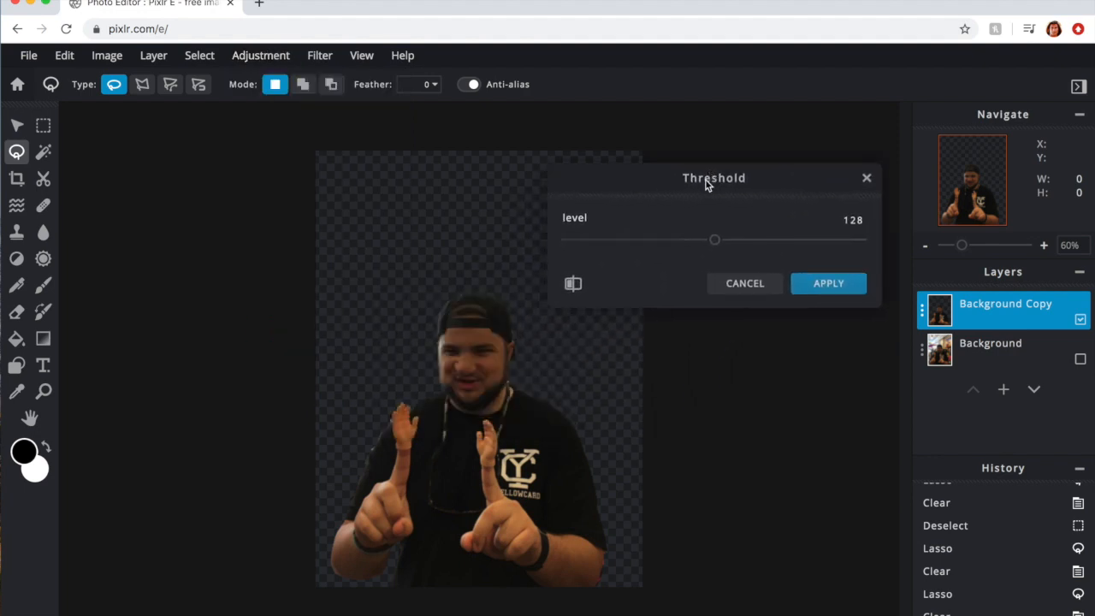
drag(721, 237, 687, 237)
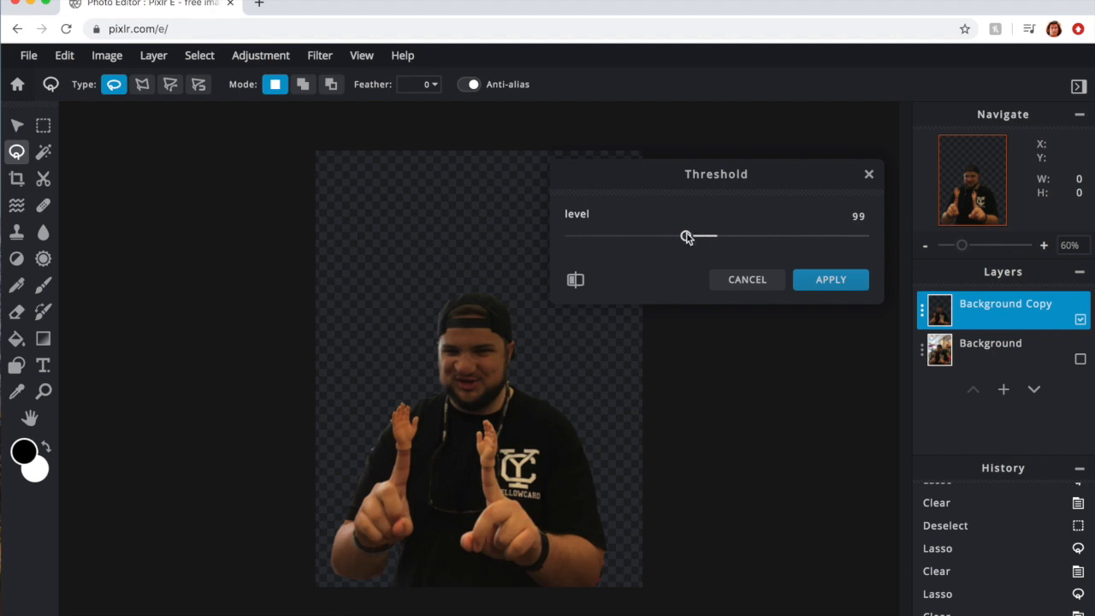
drag(689, 239, 796, 248)
click(831, 282)
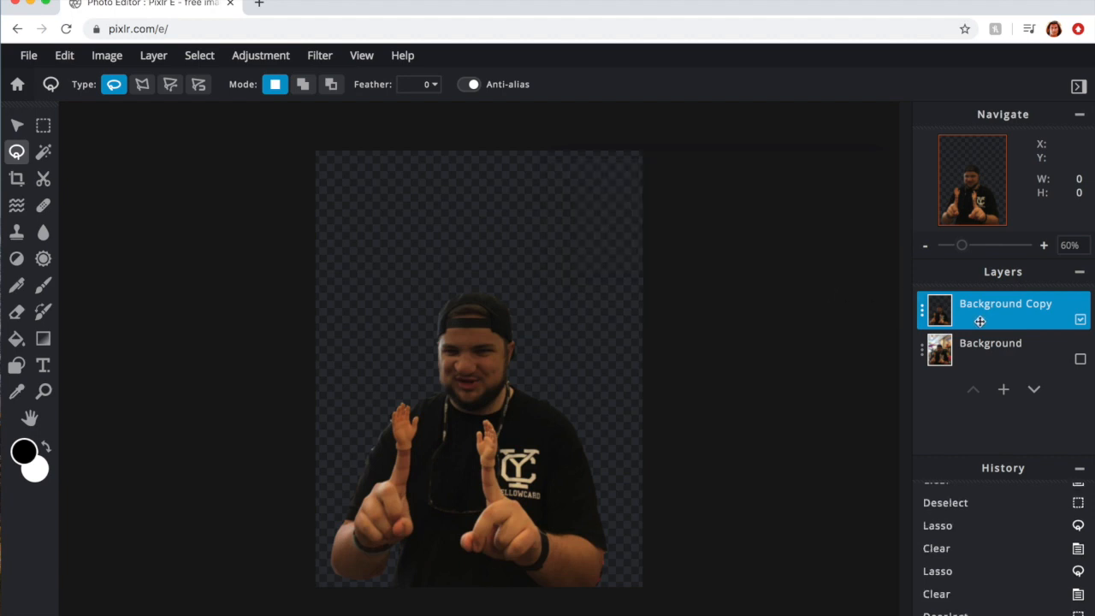
scroll(473, 408, up, 2)
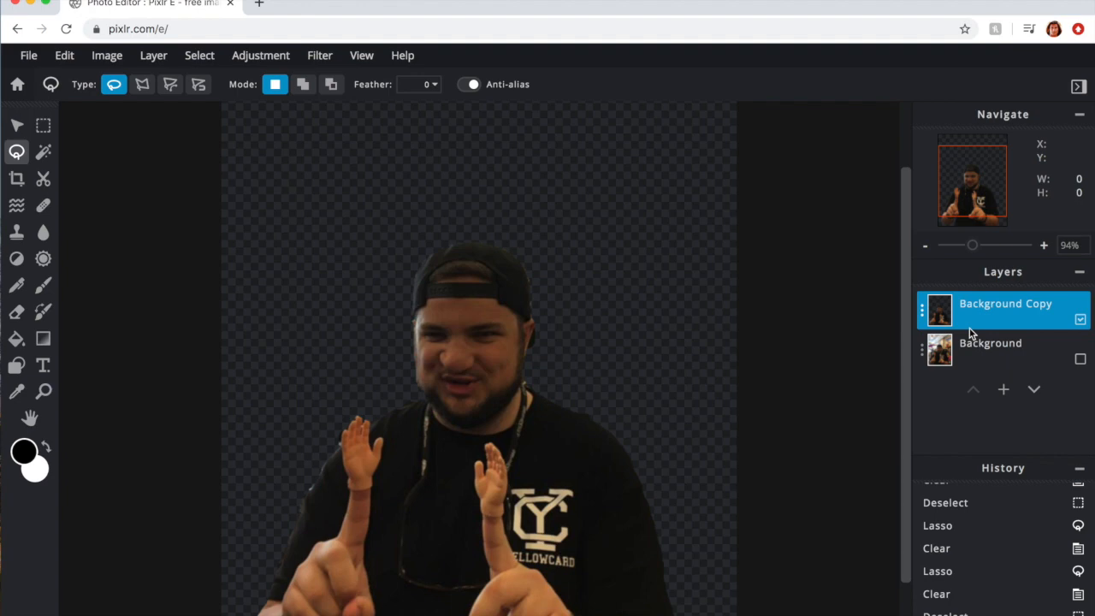
scroll(632, 406, down, 1)
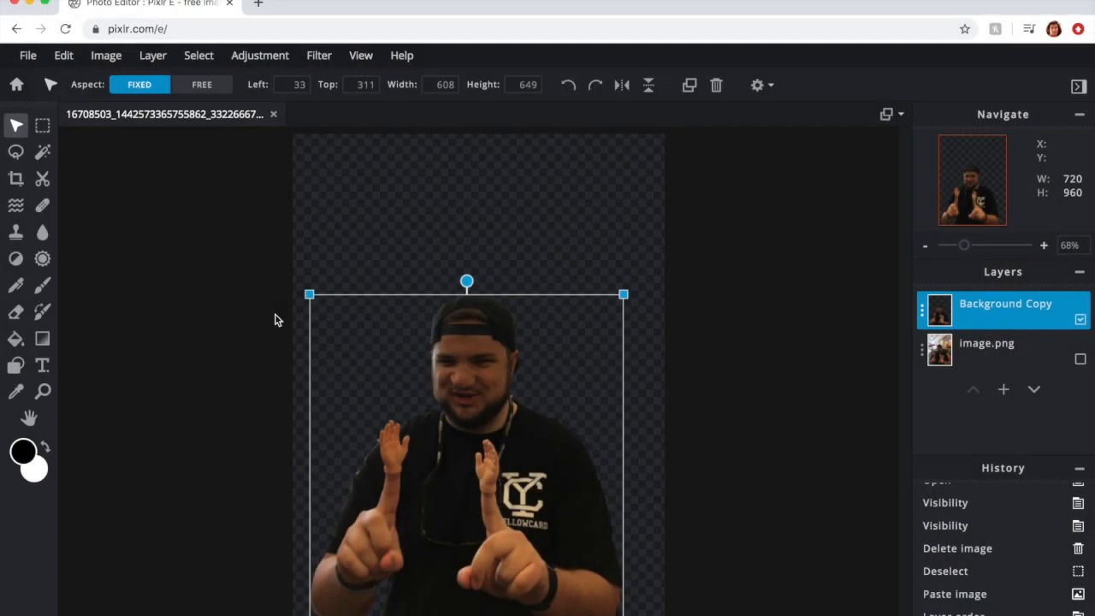
Select the Background Copy layer and apply a Threshold adjustment at a level of about 33.
click(325, 252)
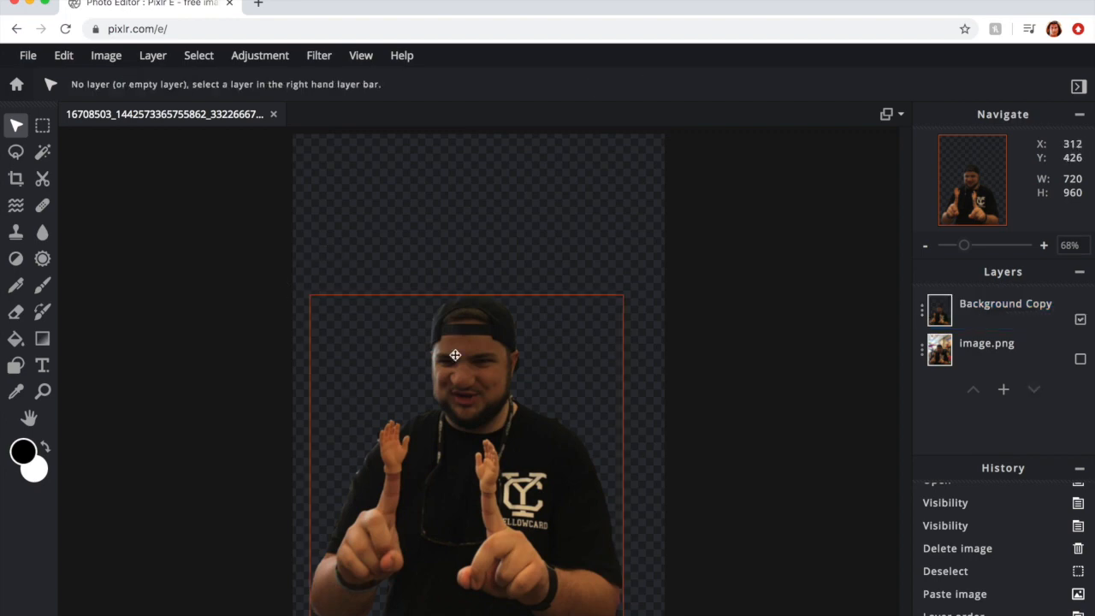
click(1004, 317)
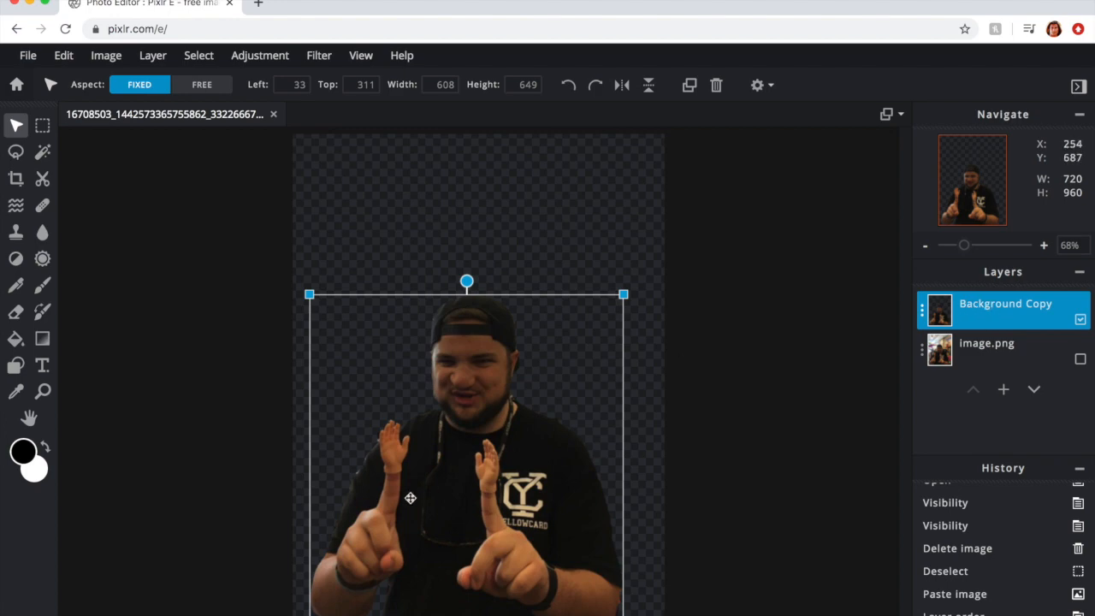
click(272, 56)
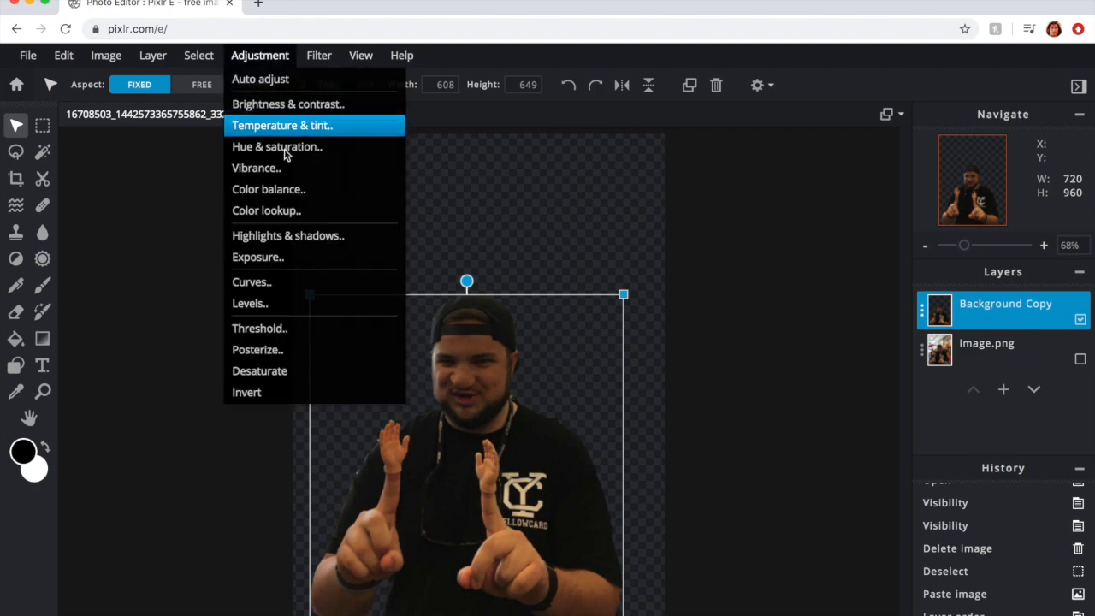
click(326, 330)
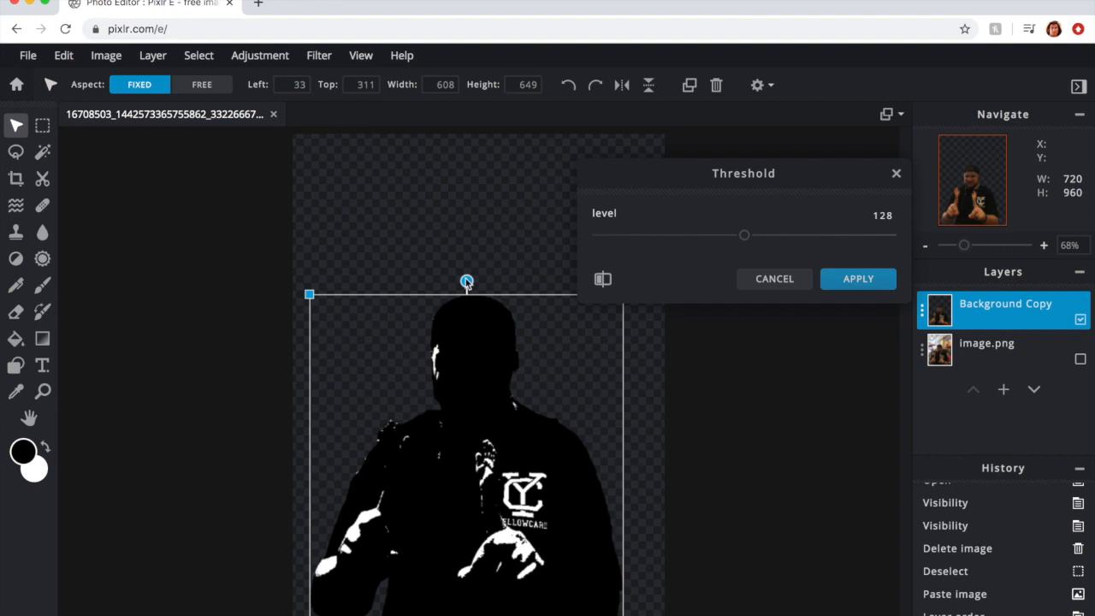
drag(702, 163, 699, 123)
drag(745, 182, 640, 198)
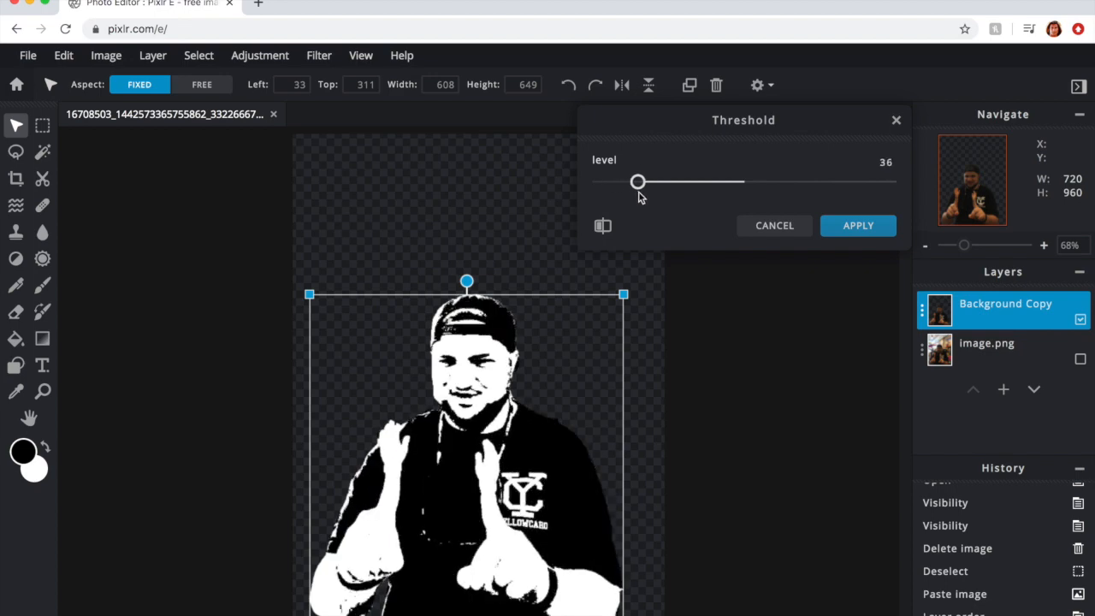
drag(639, 198, 639, 196)
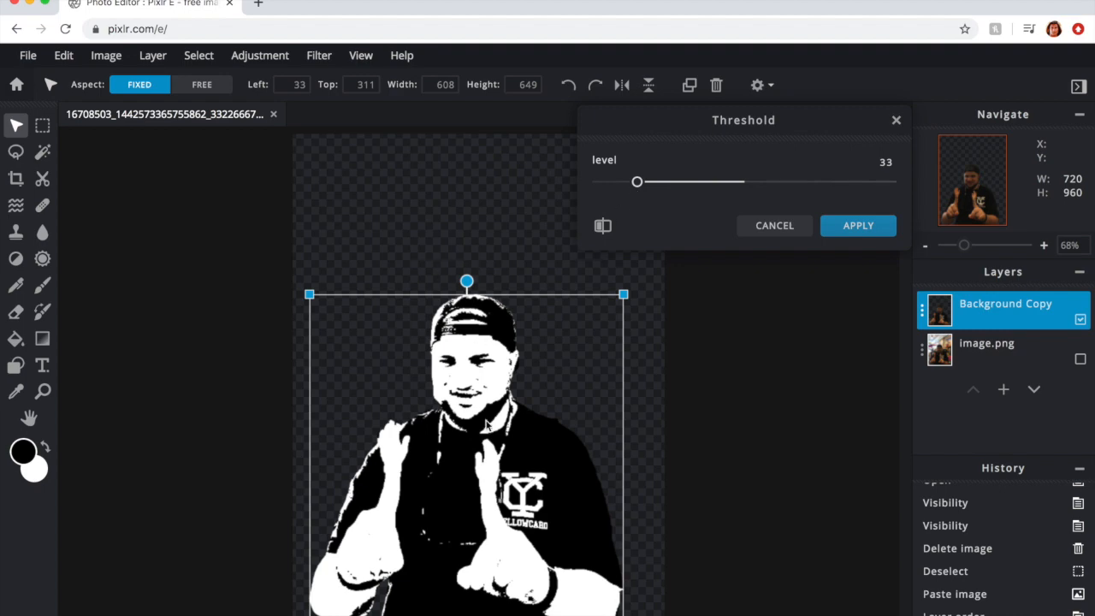
drag(638, 185, 638, 187)
click(858, 226)
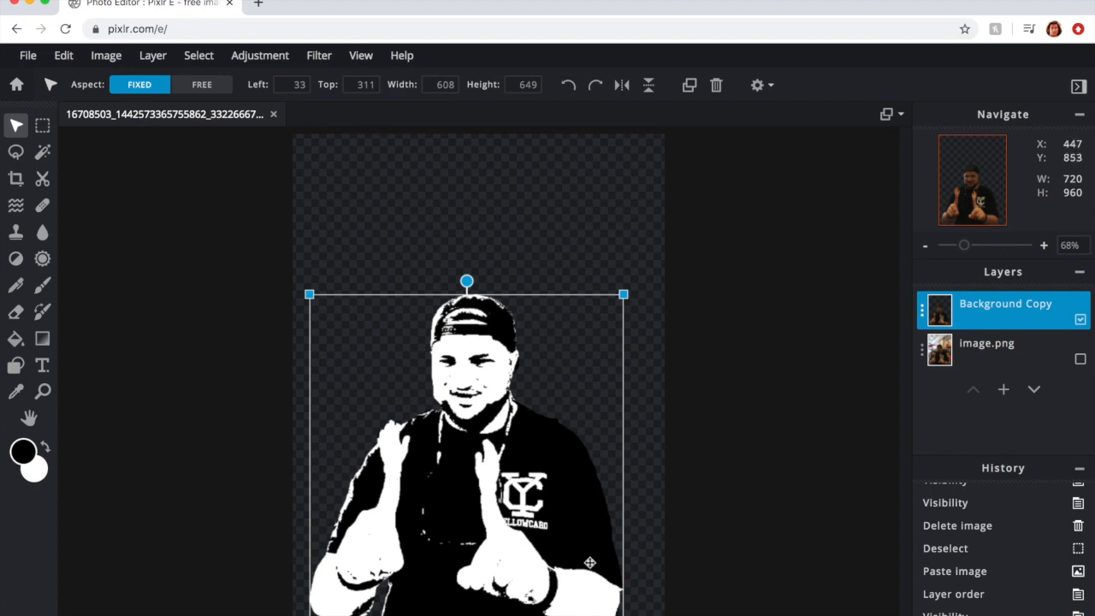
Add an empty layer above the threshold cut-out and set the Brush tool's colour to orange #FFBE4D.
click(1005, 389)
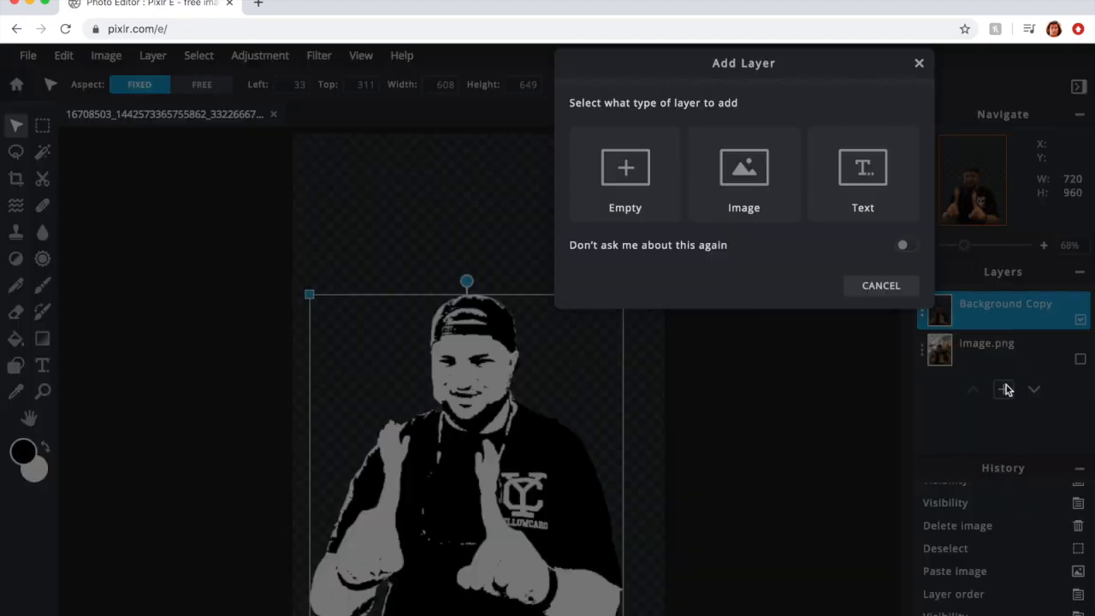
click(657, 195)
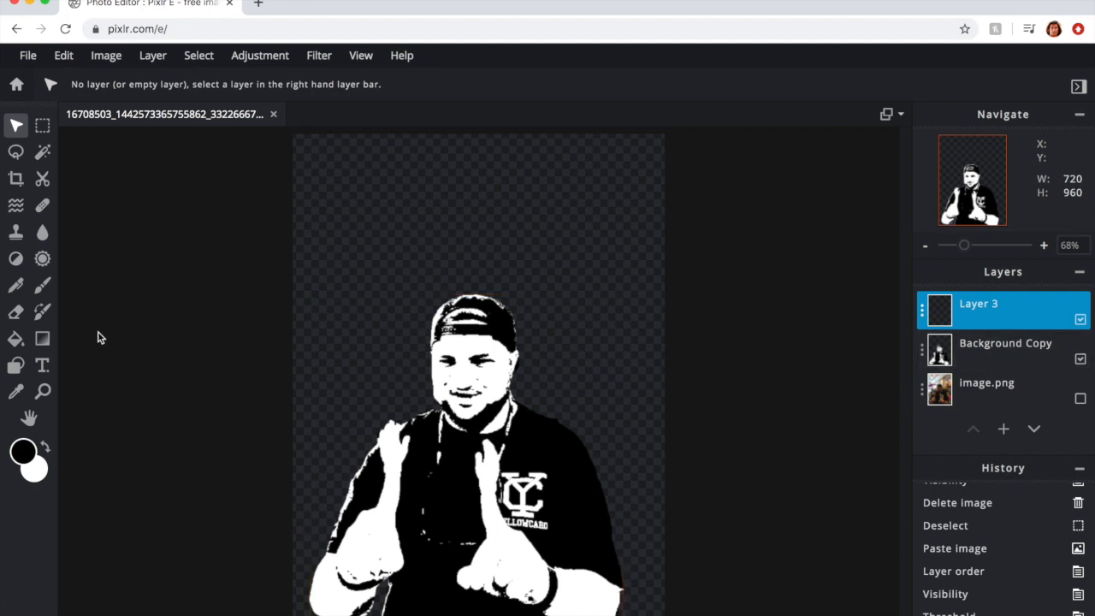
click(43, 285)
click(24, 452)
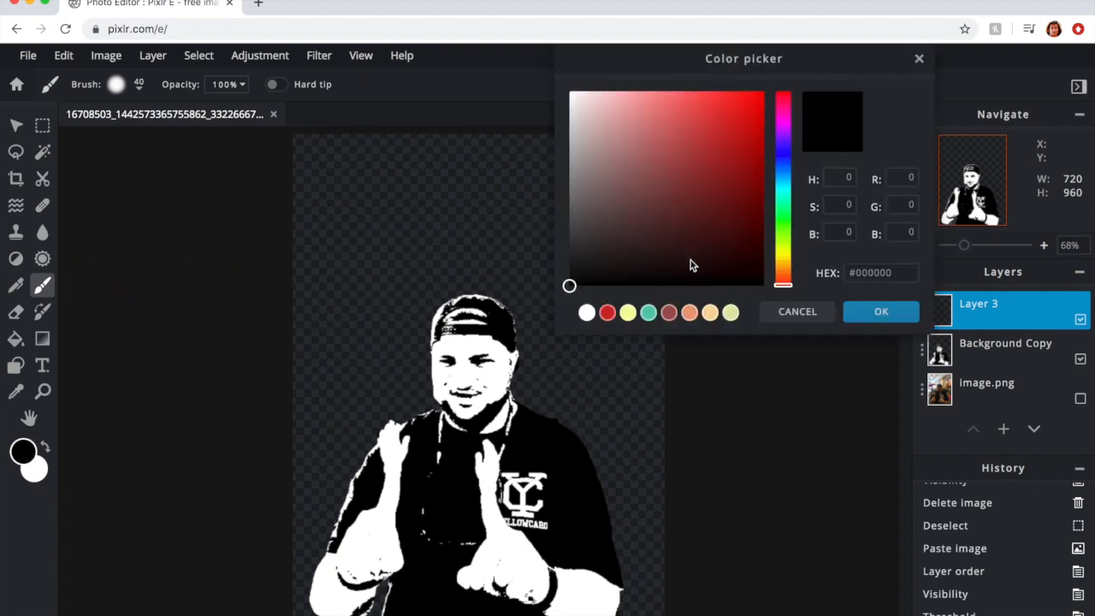
drag(785, 270, 787, 268)
drag(728, 183, 705, 86)
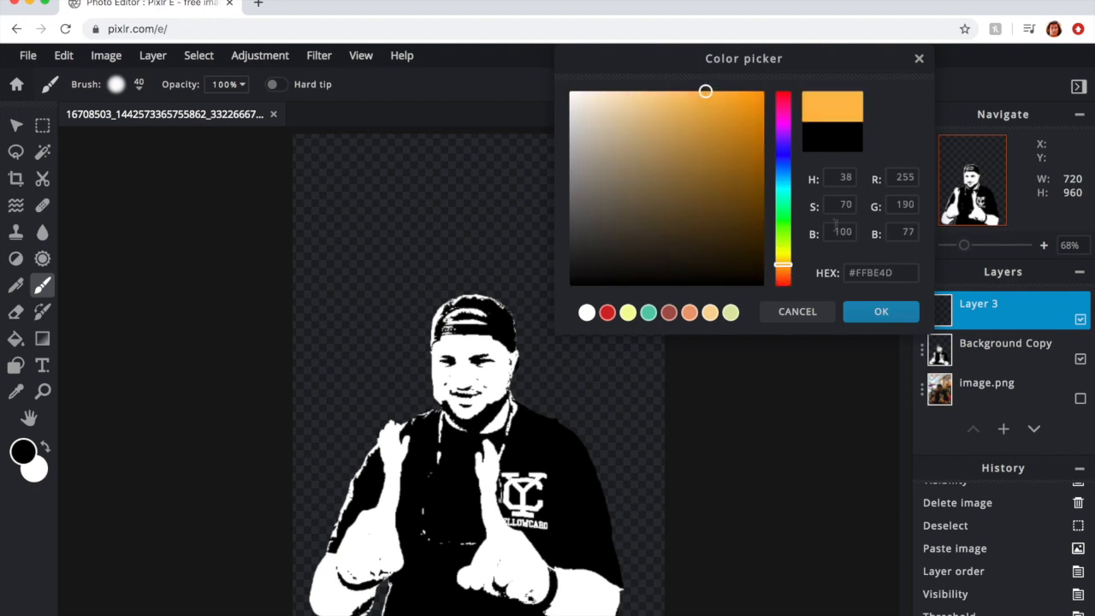
click(881, 312)
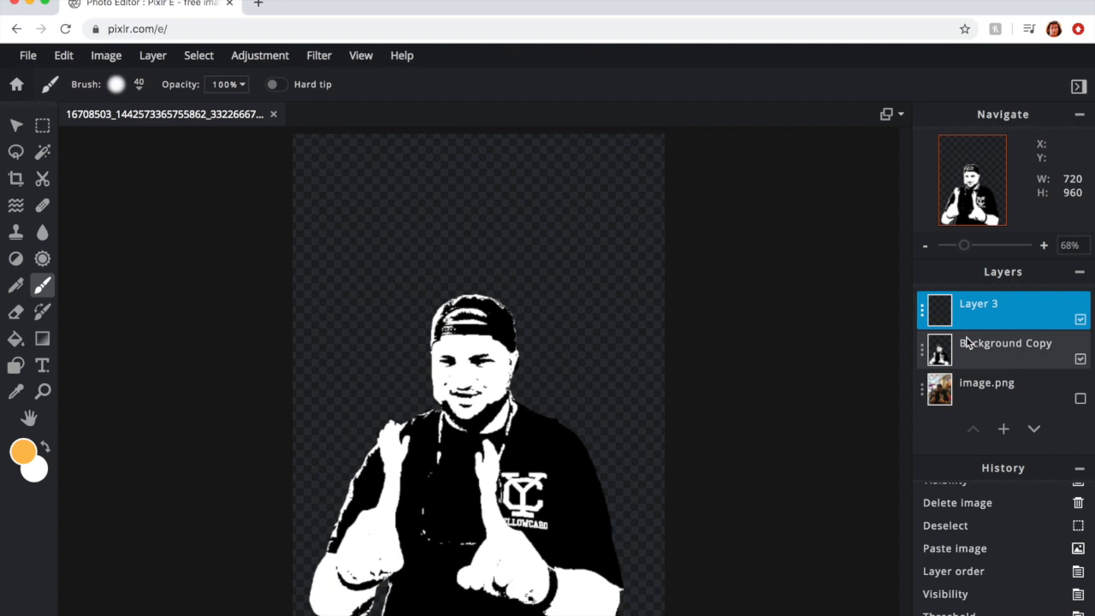
Set the blend mode of the new empty layer to Multiply.
scroll(416, 412, down, 5)
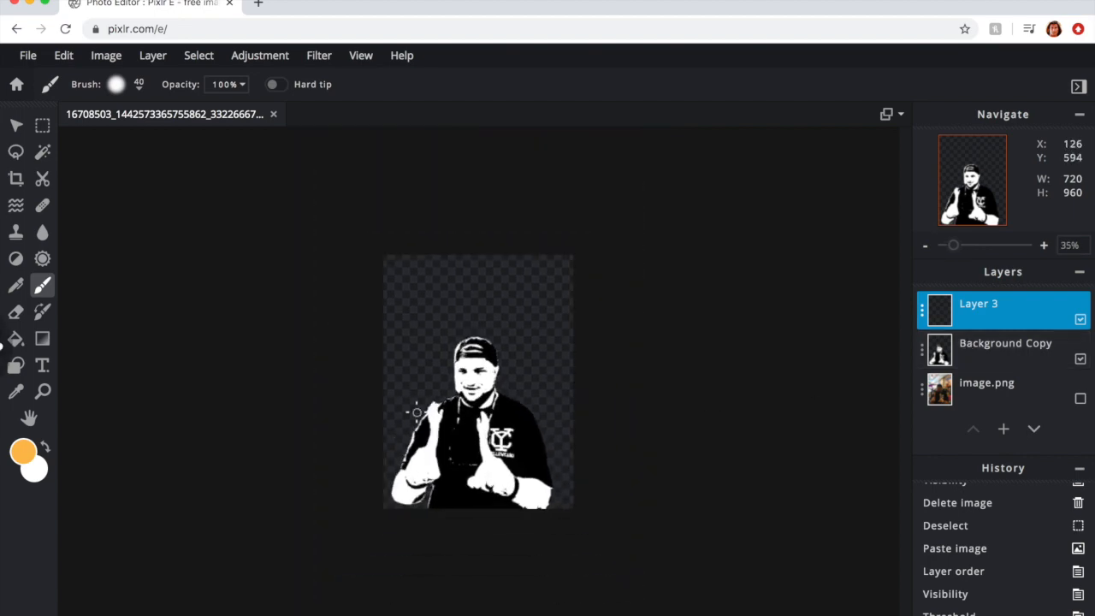
scroll(417, 413, up, 8)
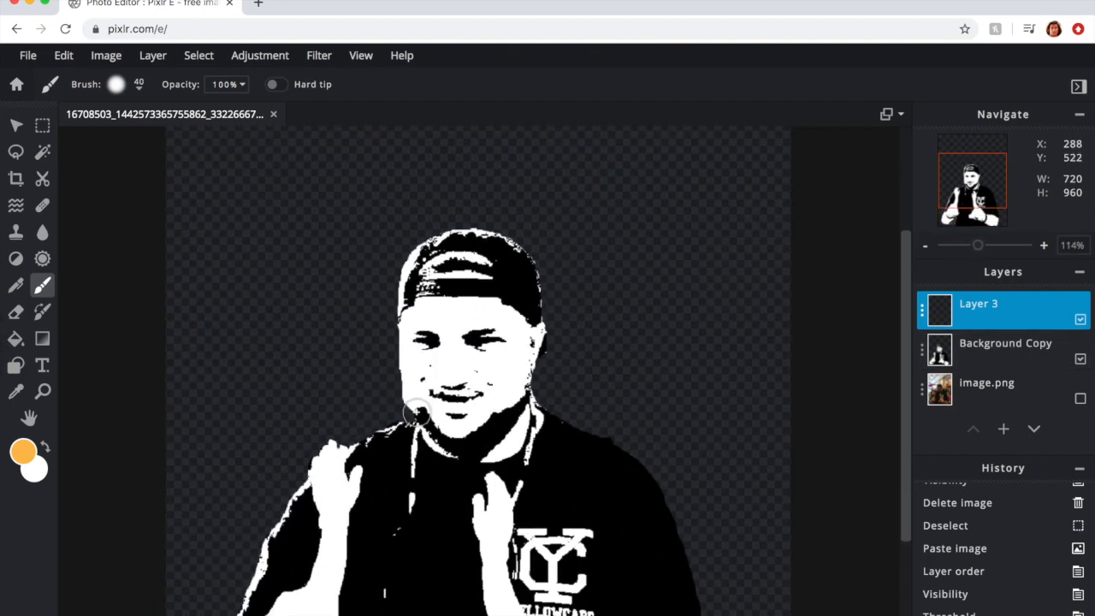
scroll(416, 412, up, 3)
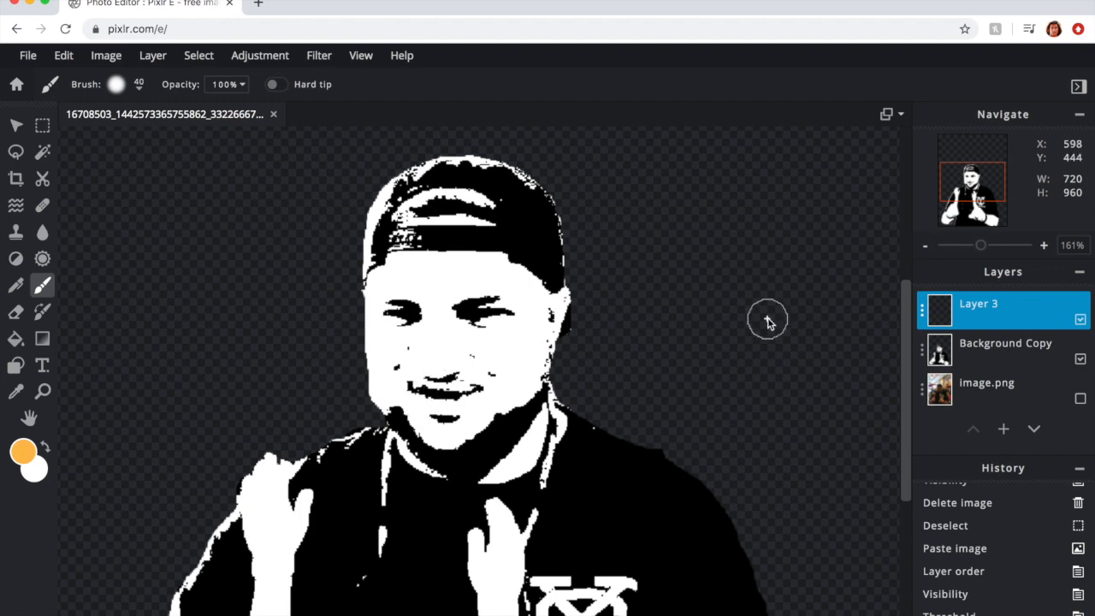
click(924, 310)
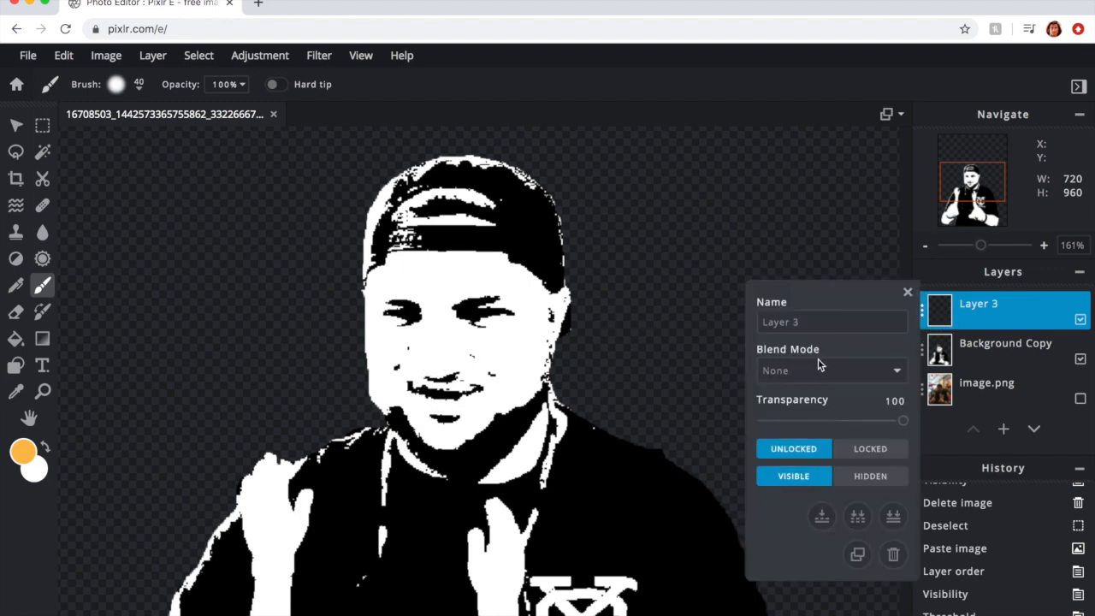
click(873, 367)
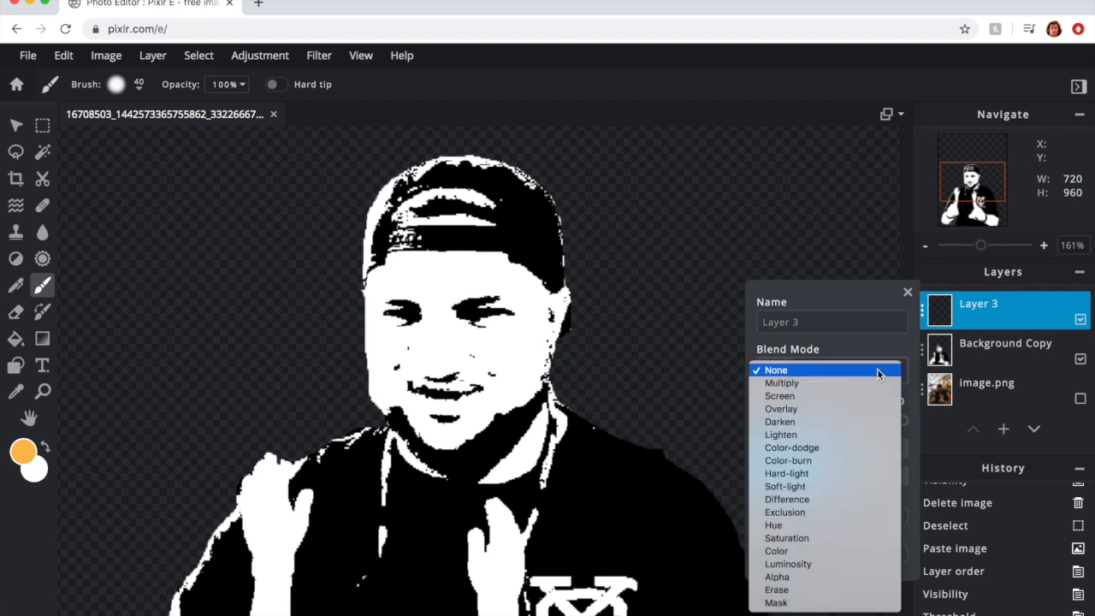
click(811, 383)
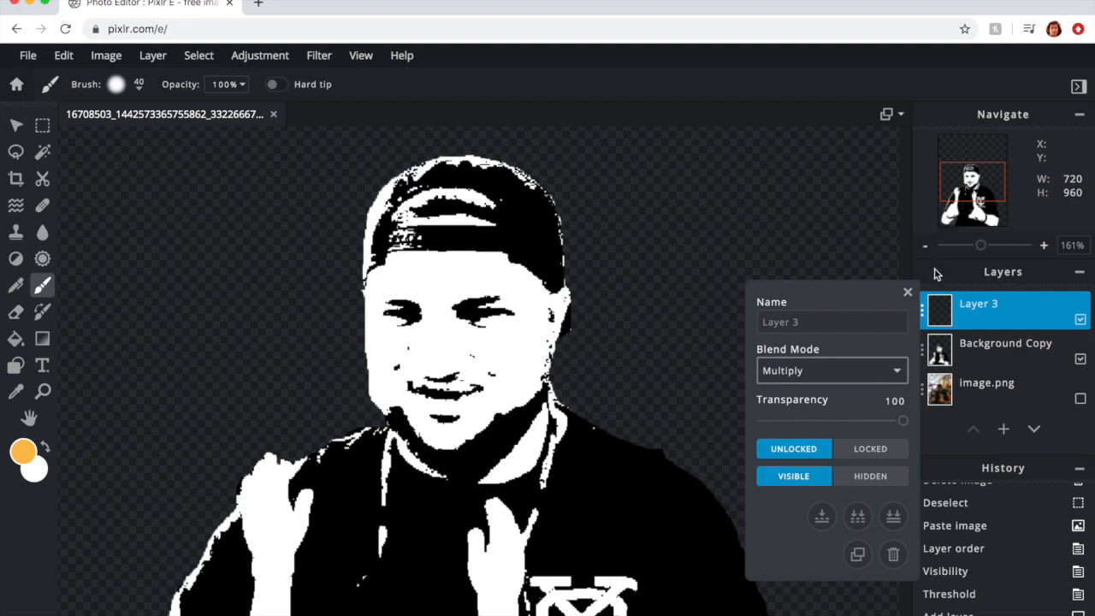
Paint the man's face, ear and neck orange on the Multiply layer with the 40 px soft brush.
drag(499, 340, 484, 295)
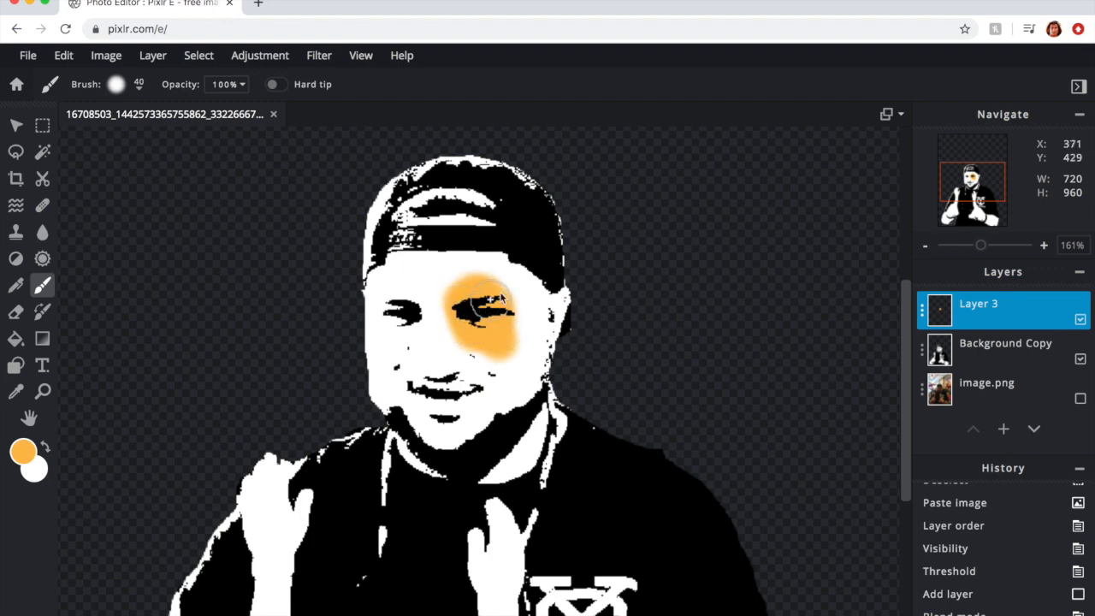
mouse_move(479, 239)
mouse_down()
mouse_move(496, 252)
mouse_move(460, 270)
mouse_move(394, 271)
mouse_up()
mouse_move(480, 293)
mouse_down()
mouse_move(517, 275)
mouse_move(527, 314)
mouse_move(558, 296)
mouse_move(526, 377)
mouse_move(466, 429)
mouse_move(440, 416)
mouse_move(526, 324)
mouse_move(452, 410)
mouse_move(522, 384)
mouse_move(504, 409)
mouse_move(436, 355)
mouse_move(414, 306)
mouse_move(384, 286)
mouse_move(390, 390)
mouse_move(416, 420)
mouse_move(434, 398)
mouse_move(404, 302)
mouse_move(447, 391)
mouse_up()
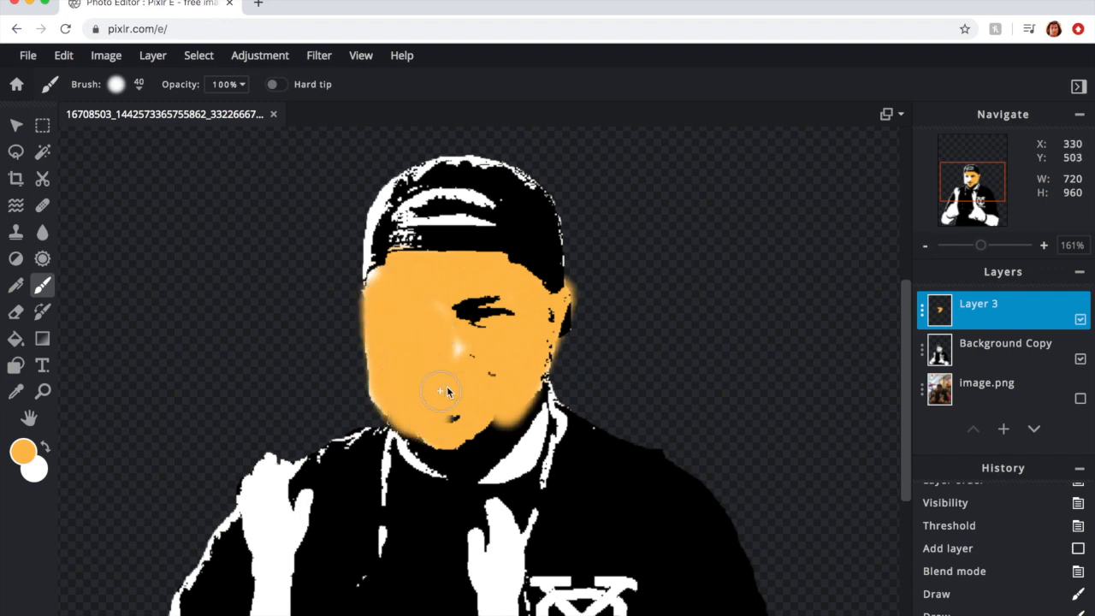
mouse_move(386, 273)
mouse_down()
mouse_move(454, 286)
mouse_move(450, 362)
mouse_move(519, 336)
mouse_move(456, 319)
mouse_up()
key(super+z)
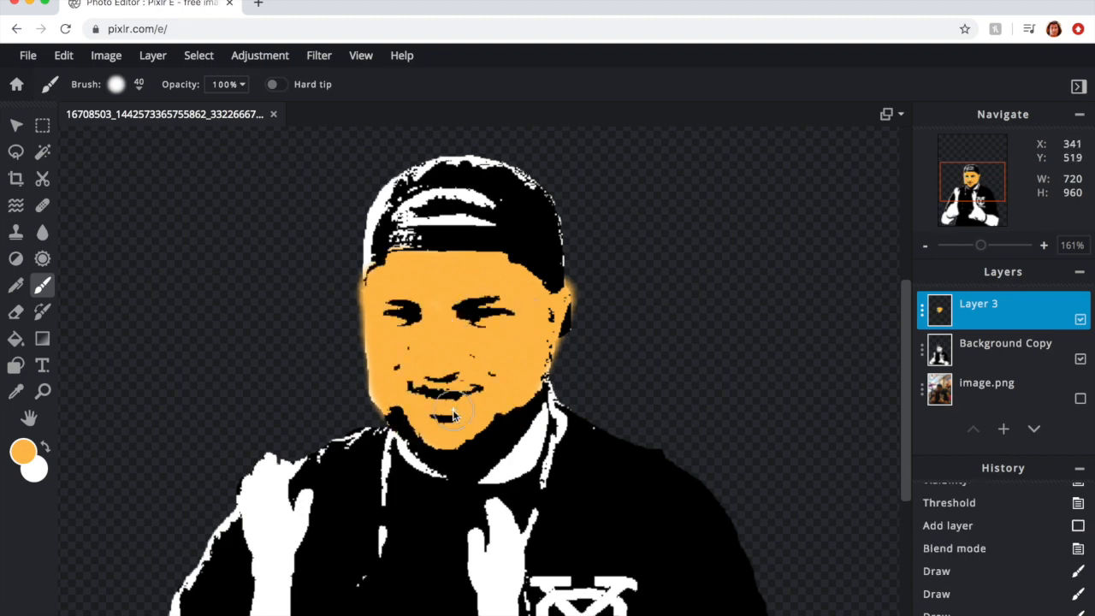
mouse_move(375, 341)
mouse_down()
mouse_move(405, 409)
mouse_move(387, 394)
mouse_move(440, 464)
mouse_move(517, 441)
mouse_move(527, 412)
mouse_move(508, 454)
mouse_move(473, 479)
mouse_up()
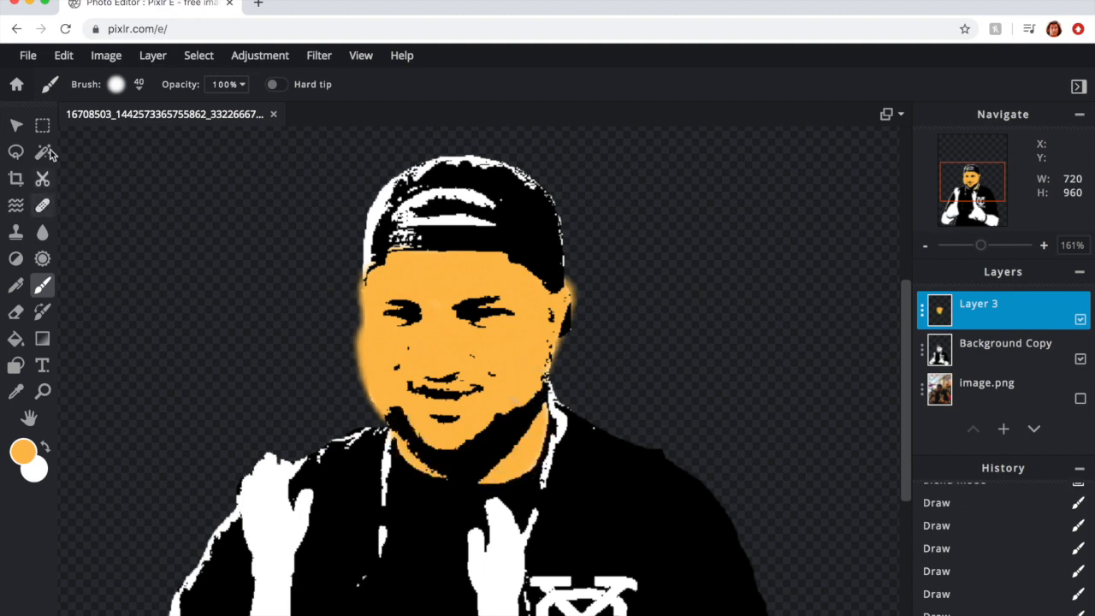
Erase the orange overspill along both sides of the face and the ear with a 20 px hard round eraser.
click(16, 313)
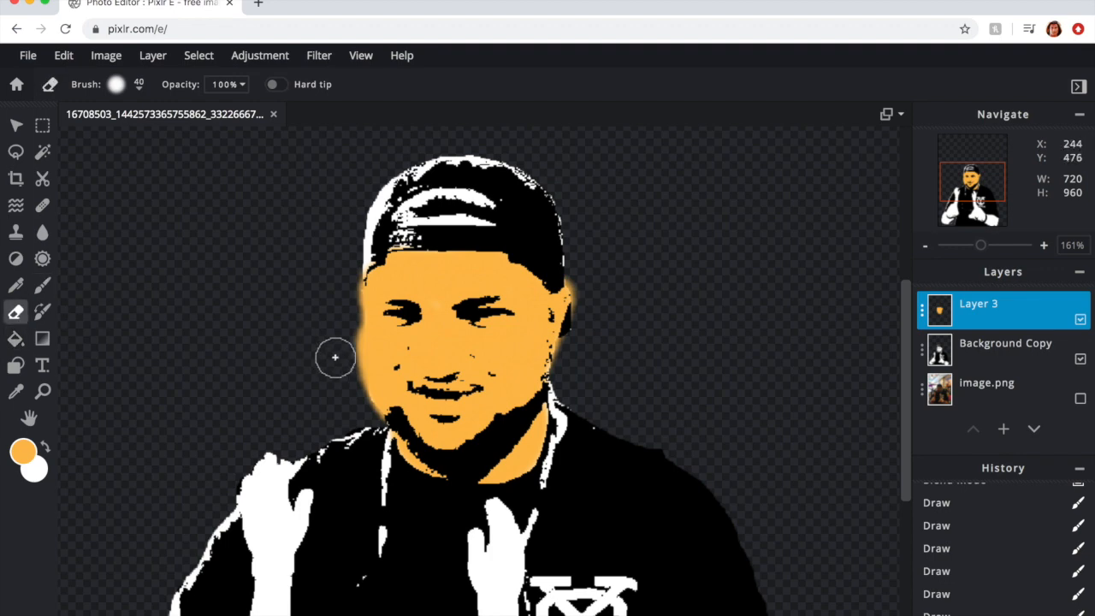
click(118, 84)
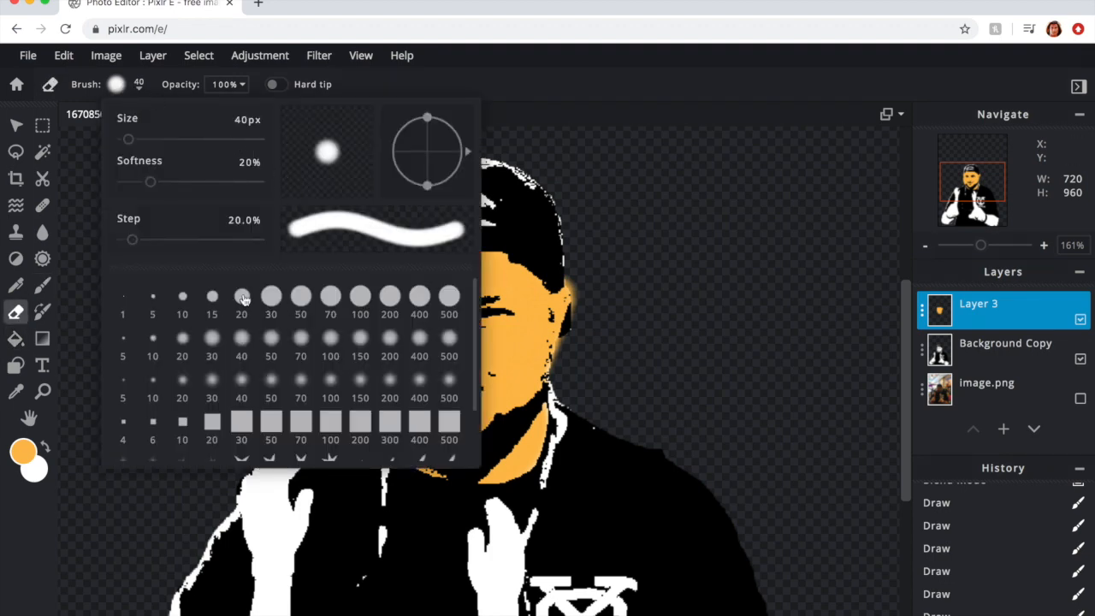
click(242, 298)
mouse_move(355, 271)
mouse_down()
mouse_move(356, 379)
mouse_move(378, 434)
mouse_up()
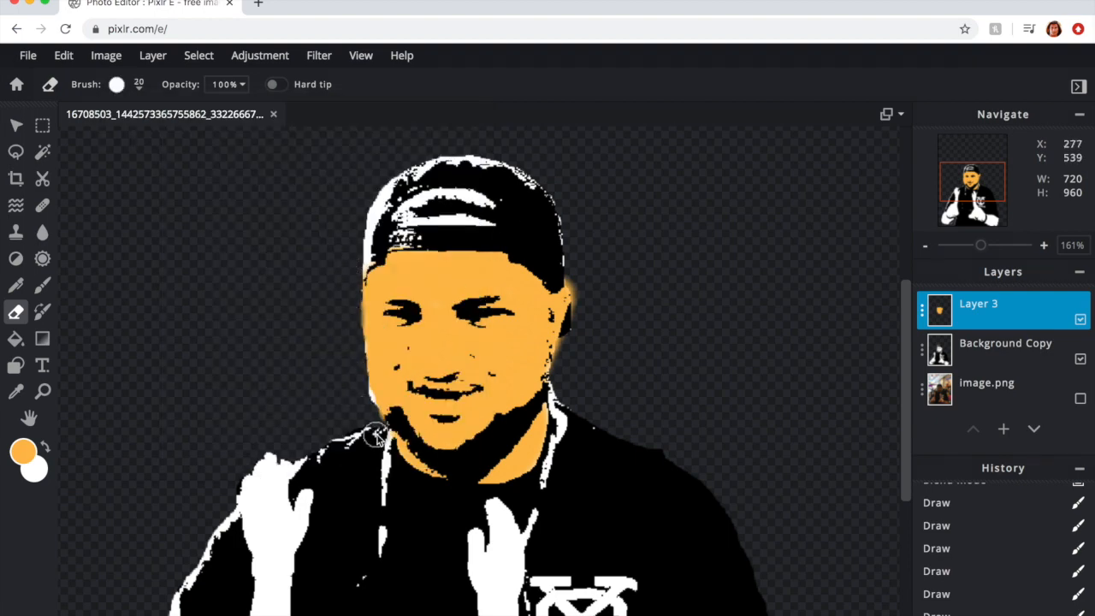
mouse_move(579, 271)
mouse_down()
mouse_move(586, 303)
mouse_move(562, 387)
mouse_up()
Switch back to the Brush tool and choose the 15 px hard round tip.
click(43, 285)
click(134, 91)
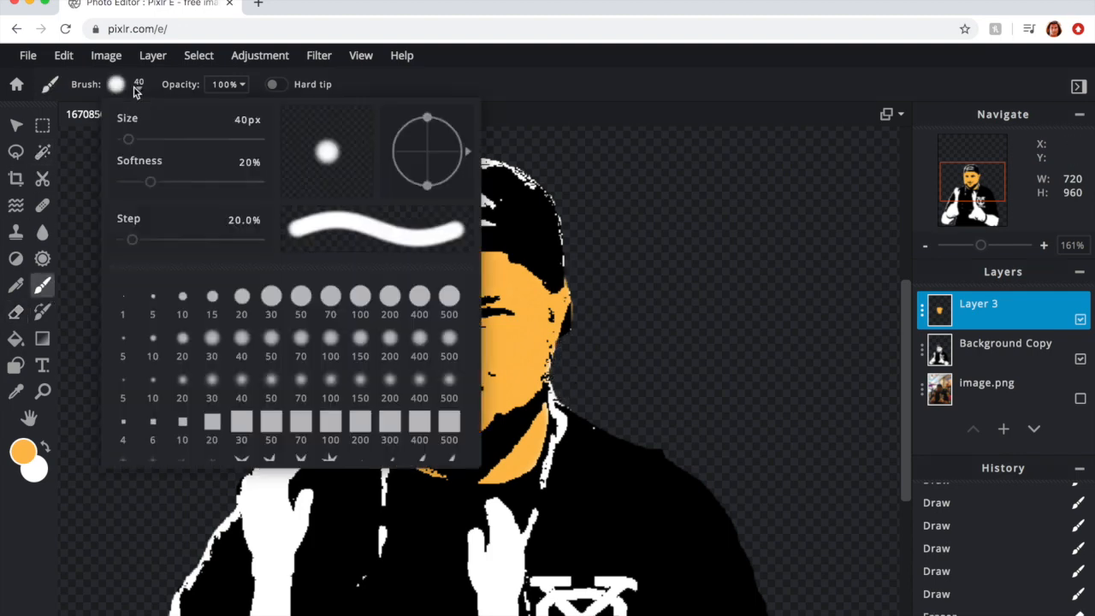
click(212, 296)
click(655, 237)
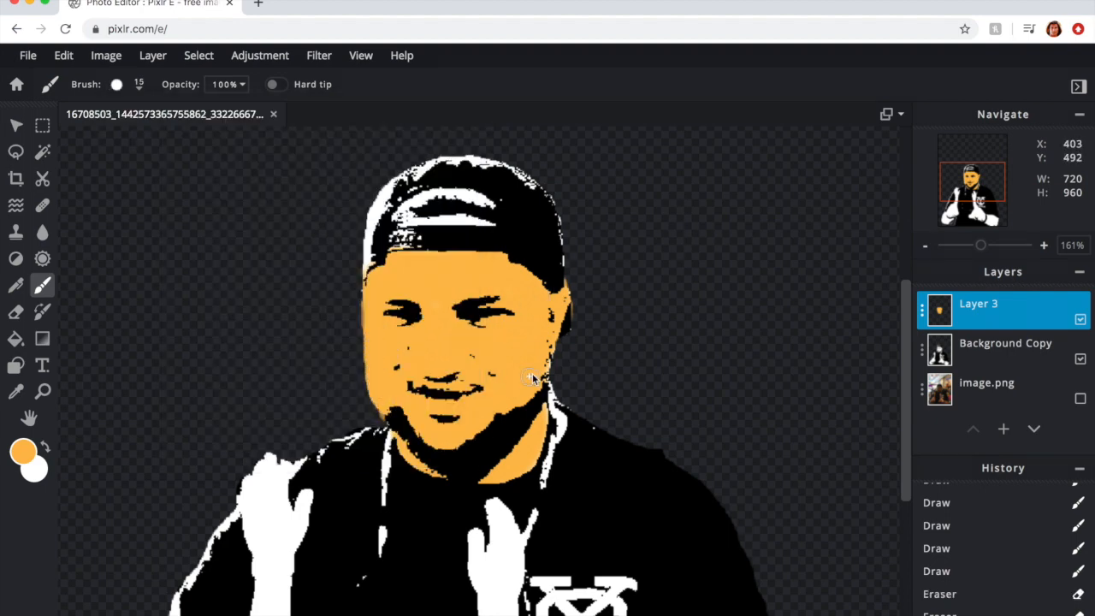
Paint the neck's edge, the raised hands and the borders of the fists and forearms orange with the 15 px hard round brush.
drag(568, 411, 563, 452)
drag(910, 362, 929, 441)
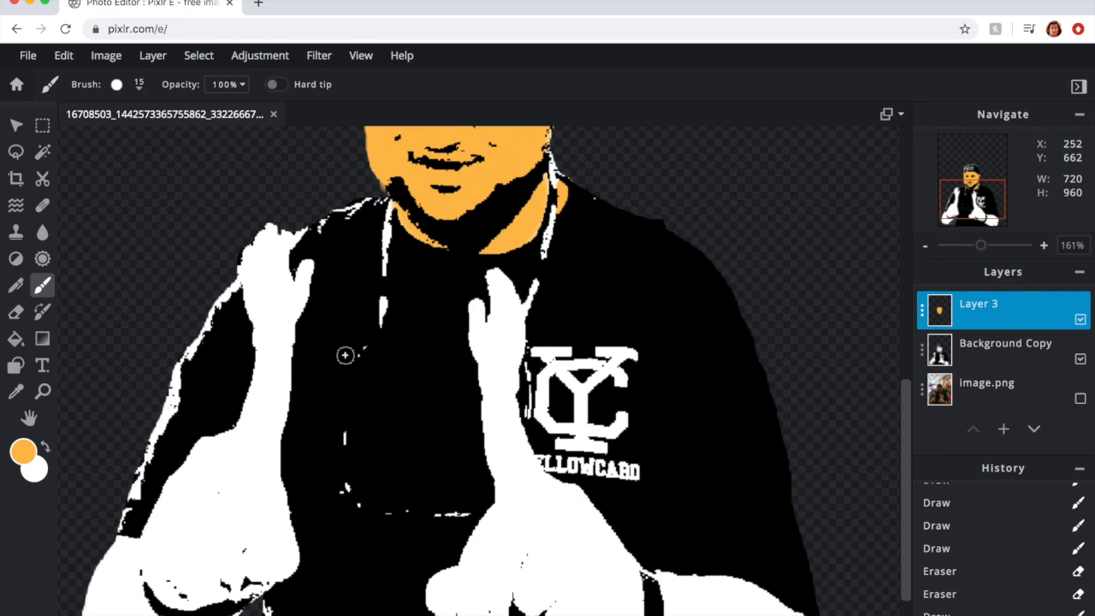
mouse_move(293, 289)
mouse_down()
mouse_move(304, 291)
mouse_move(249, 311)
mouse_move(260, 265)
mouse_move(274, 260)
mouse_move(303, 328)
mouse_up()
mouse_move(468, 308)
mouse_down()
mouse_move(488, 375)
mouse_move(514, 358)
mouse_move(511, 313)
mouse_move(490, 289)
mouse_up()
scroll(490, 386, down, 3)
mouse_move(251, 509)
mouse_down()
mouse_move(278, 558)
mouse_move(328, 548)
mouse_move(358, 524)
mouse_move(352, 386)
mouse_move(289, 456)
mouse_move(258, 516)
mouse_move(268, 550)
mouse_move(306, 456)
mouse_move(344, 528)
mouse_up()
mouse_move(337, 441)
mouse_down()
mouse_move(283, 542)
mouse_move(325, 472)
mouse_move(270, 536)
mouse_move(330, 484)
mouse_up()
mouse_move(447, 541)
mouse_down()
mouse_move(588, 602)
mouse_move(607, 539)
mouse_move(574, 522)
mouse_move(504, 439)
mouse_move(458, 563)
mouse_move(457, 550)
mouse_move(469, 572)
mouse_move(485, 446)
mouse_move(507, 428)
mouse_up()
mouse_move(535, 482)
mouse_down()
mouse_move(579, 517)
mouse_move(578, 603)
mouse_up()
mouse_move(247, 517)
mouse_down()
mouse_move(240, 601)
mouse_move(216, 605)
mouse_move(347, 549)
mouse_move(269, 613)
mouse_move(293, 615)
mouse_up()
mouse_move(612, 541)
mouse_down()
mouse_move(693, 557)
mouse_move(710, 612)
mouse_up()
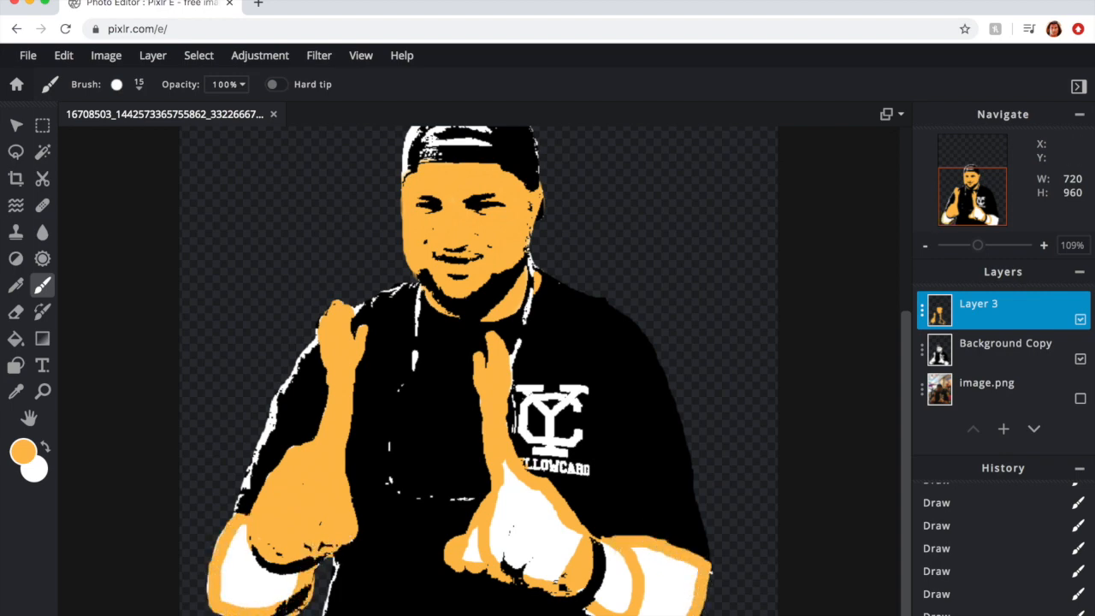
Enlarge the brush to 91 px and fill the remaining white areas inside the fist and forearms with orange.
click(137, 83)
mouse_move(125, 138)
mouse_down()
mouse_move(159, 138)
mouse_move(137, 139)
mouse_up()
mouse_move(294, 459)
mouse_down()
mouse_move(266, 542)
mouse_move(291, 565)
mouse_up()
mouse_move(522, 548)
mouse_down()
mouse_move(509, 513)
mouse_move(626, 589)
mouse_move(672, 579)
mouse_up()
key(super+z)
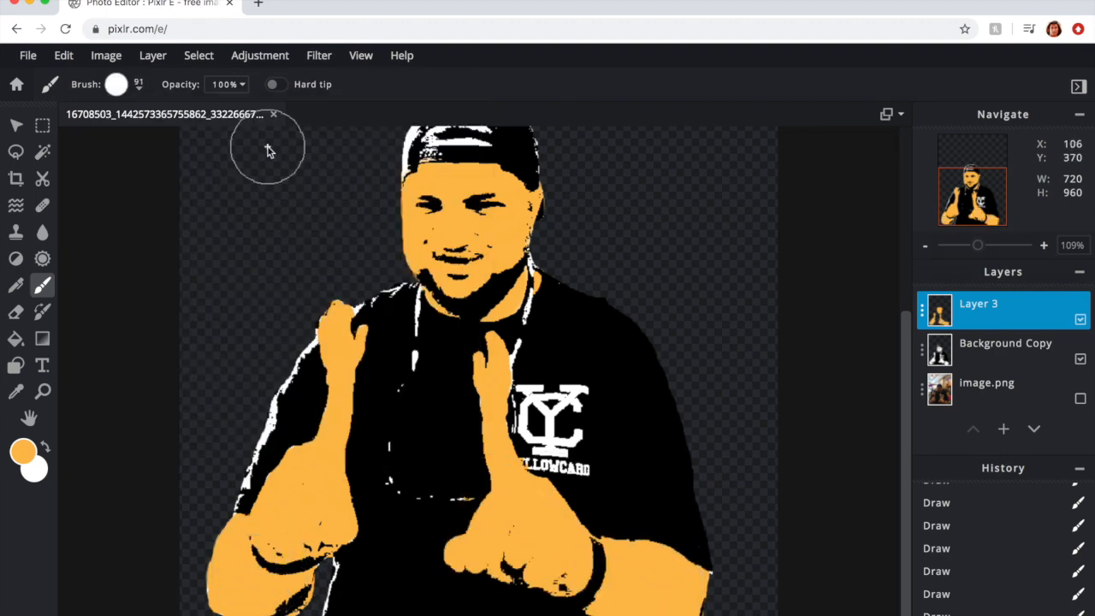
Paint the shirt's chest logo and its lettering bright yellow with the 15 px hard round brush.
click(137, 83)
click(212, 299)
click(503, 73)
click(23, 453)
click(783, 257)
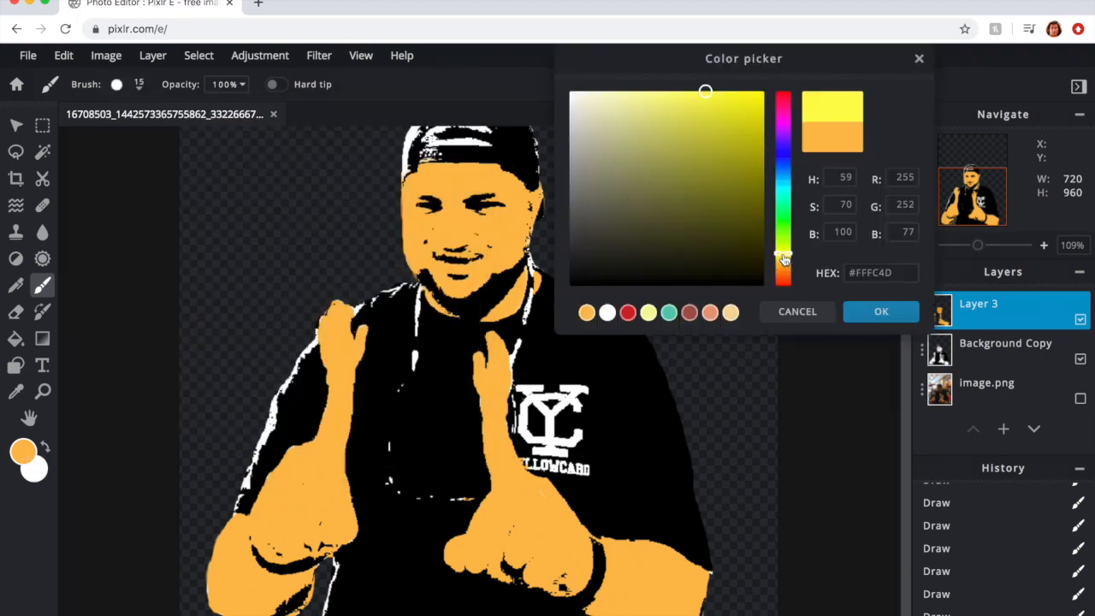
drag(725, 118, 780, 84)
click(881, 311)
scroll(543, 368, up, 6)
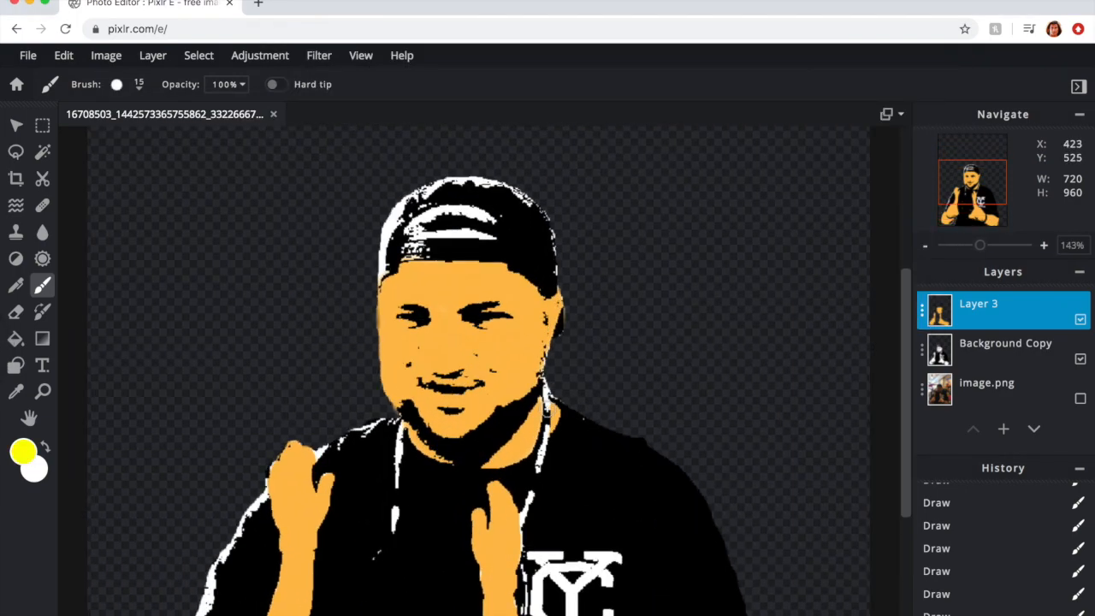
drag(907, 409, 906, 460)
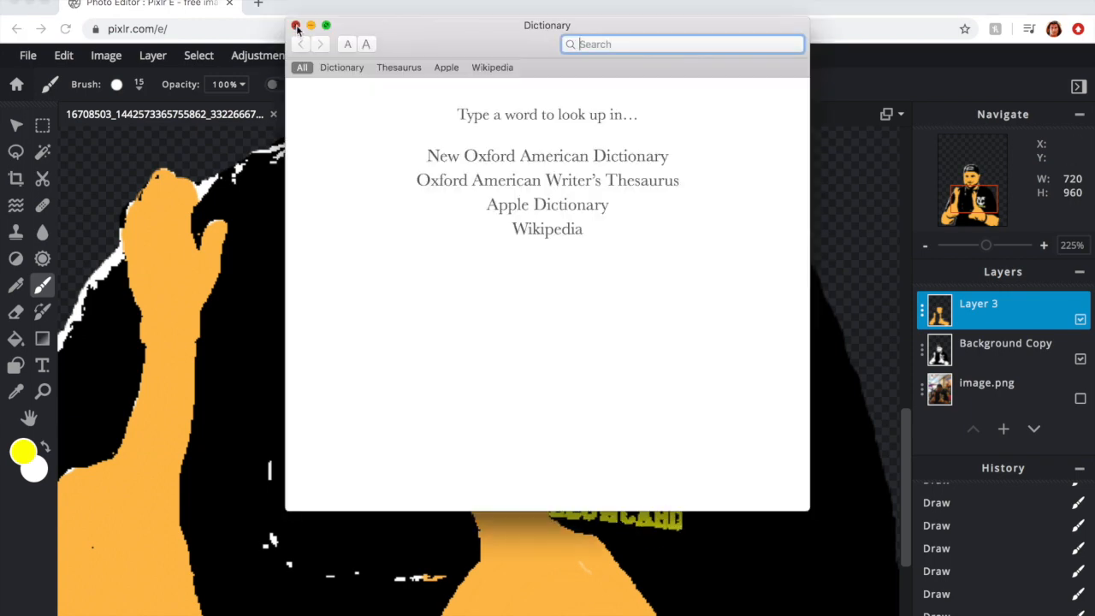
click(296, 26)
mouse_move(539, 351)
mouse_down()
mouse_move(646, 350)
mouse_move(551, 454)
mouse_move(603, 362)
mouse_move(620, 455)
mouse_move(657, 501)
mouse_move(552, 467)
mouse_up()
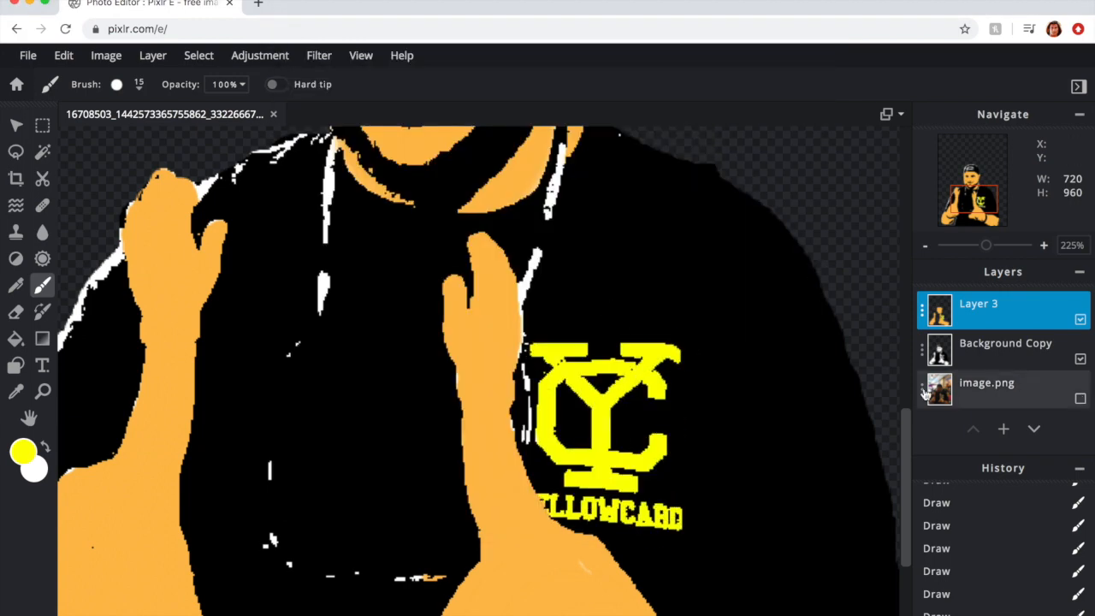
Sample the orange from the face and paint the strip of forehead in the cap's opening with the 10 px brush.
scroll(230, 306, up, 5)
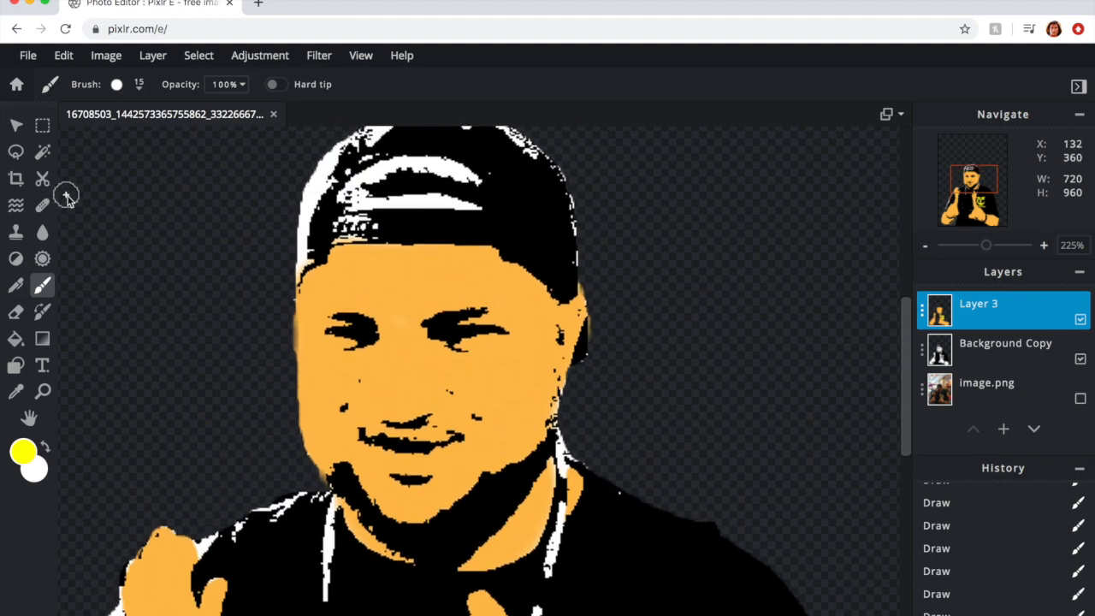
alt+click(396, 286)
scroll(393, 285, up, 3)
drag(905, 331, 905, 316)
click(137, 85)
click(184, 303)
mouse_move(325, 227)
mouse_down()
mouse_move(367, 232)
mouse_move(387, 216)
mouse_up()
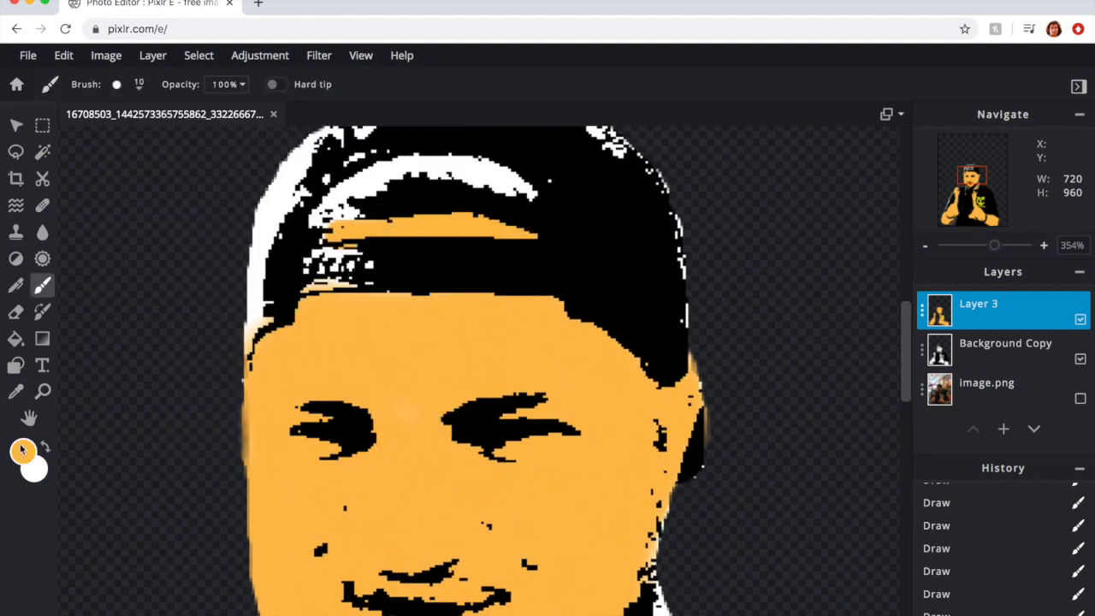
Set the brush colour to purple #A04CFF and paint the white arch above the cap's opening.
click(23, 451)
click(781, 146)
click(889, 312)
drag(907, 325, 909, 313)
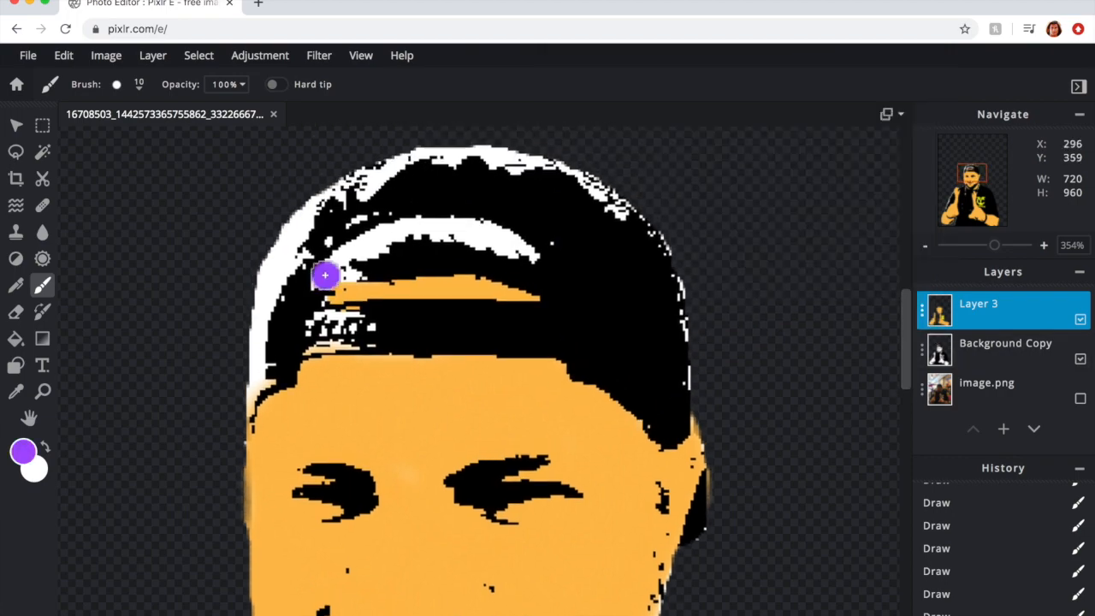
mouse_move(325, 274)
mouse_down()
mouse_move(535, 255)
mouse_move(368, 267)
mouse_up()
key(super+z)
key(super+z)
Choose a bright pink and paint the cap's white outer edges, highlights and small front marks with it.
mouse_move(907, 318)
mouse_down()
mouse_move(917, 397)
mouse_move(915, 347)
mouse_up()
click(23, 451)
drag(783, 142, 783, 108)
click(759, 97)
click(880, 311)
drag(909, 356, 908, 315)
mouse_move(329, 414)
mouse_down()
mouse_move(360, 373)
mouse_move(296, 385)
mouse_up()
mouse_move(261, 444)
mouse_down()
mouse_move(266, 381)
mouse_move(310, 295)
mouse_move(274, 323)
mouse_move(411, 226)
mouse_move(360, 242)
mouse_move(440, 221)
mouse_up()
mouse_move(411, 221)
mouse_down()
mouse_move(311, 321)
mouse_move(317, 367)
mouse_up()
mouse_move(358, 240)
mouse_down()
mouse_move(459, 216)
mouse_move(557, 233)
mouse_move(544, 224)
mouse_move(615, 256)
mouse_move(658, 314)
mouse_move(679, 371)
mouse_move(700, 457)
mouse_up()
Touch up the cap's lower edge beside the temple in pink inside a small lasso selection.
click(16, 152)
mouse_move(248, 469)
mouse_down()
mouse_move(261, 416)
mouse_move(264, 484)
mouse_up()
key(super+z)
key(b)
drag(907, 329, 907, 447)
scroll(276, 252, down, 5)
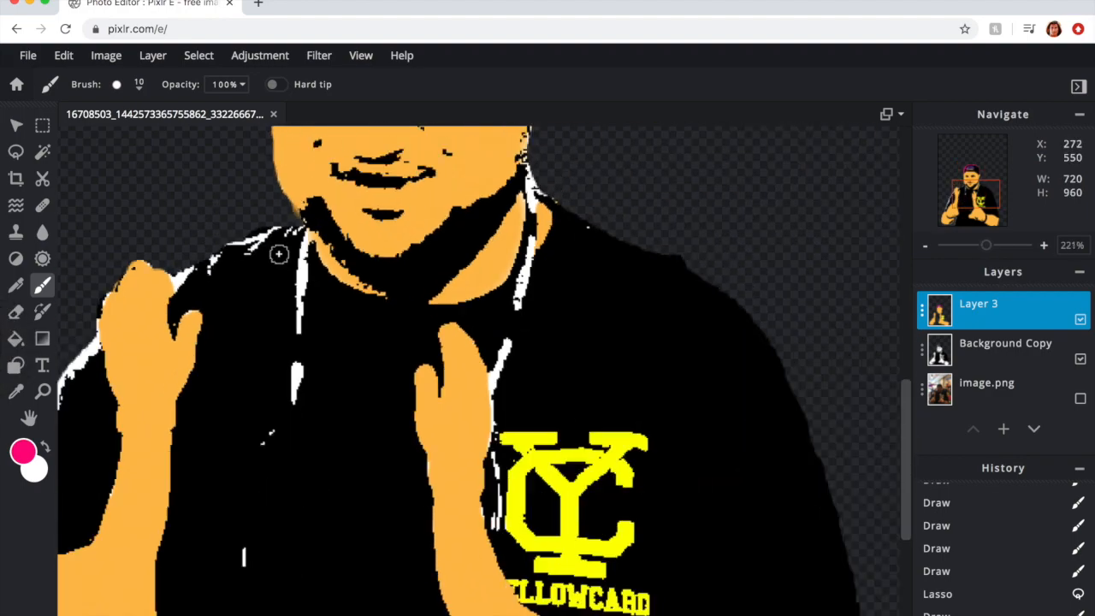
scroll(379, 308, up, 3)
key(c)
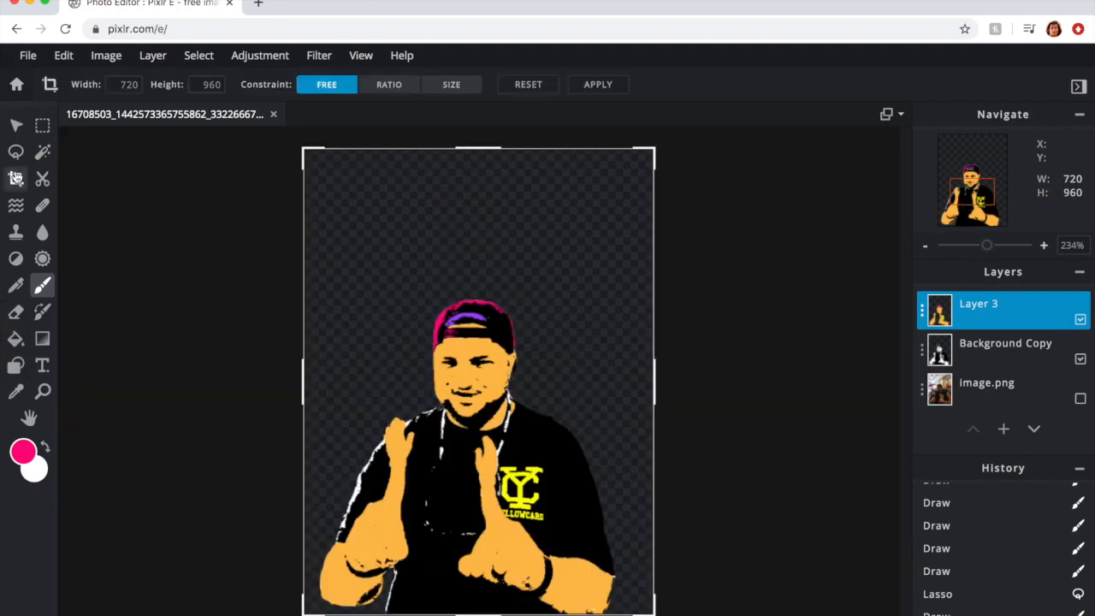
key(l)
drag(352, 479, 367, 593)
key(ctrl+super+d)
click(296, 12)
Lasso the white lanyard straps on both sides of the neck, adding each outline to one combined selection.
drag(905, 335, 911, 375)
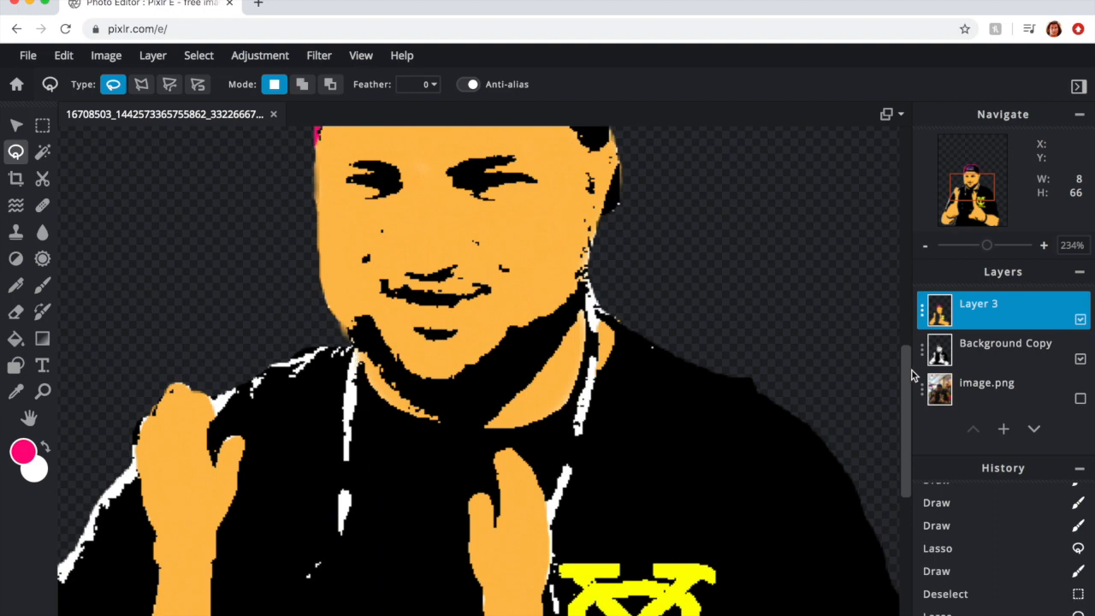
mouse_move(314, 472)
mouse_down()
mouse_move(366, 419)
mouse_move(315, 479)
mouse_up()
mouse_move(587, 284)
mouse_down()
mouse_move(585, 336)
mouse_move(556, 438)
mouse_move(593, 344)
mouse_up()
click(343, 363)
mouse_move(356, 351)
mouse_down()
mouse_move(319, 432)
mouse_move(358, 352)
mouse_up()
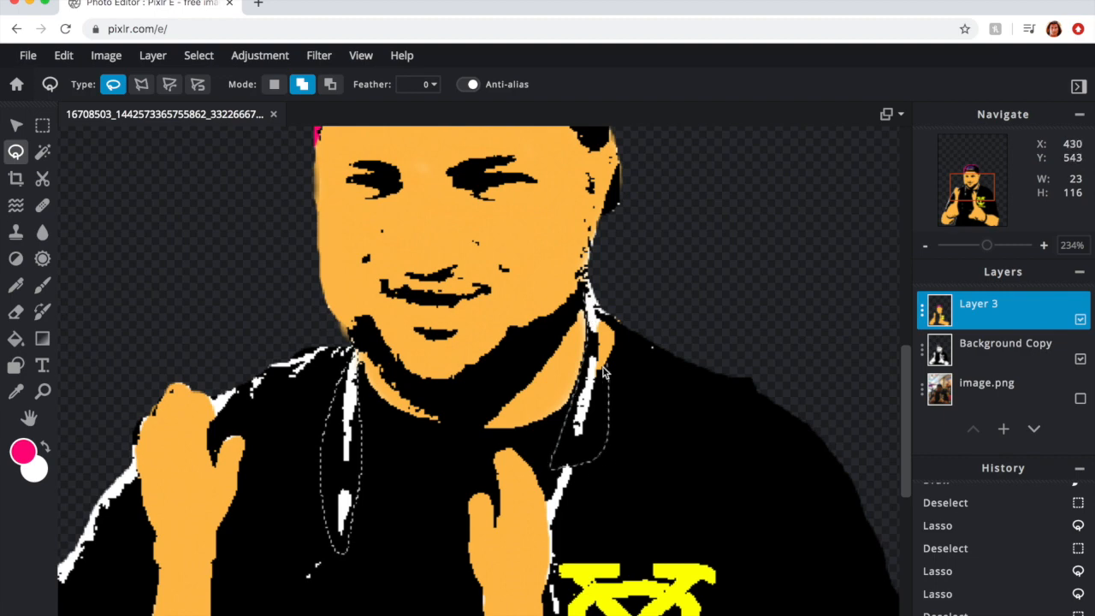
mouse_move(590, 291)
mouse_down()
mouse_move(574, 475)
mouse_move(552, 489)
mouse_move(551, 536)
mouse_move(587, 453)
mouse_up()
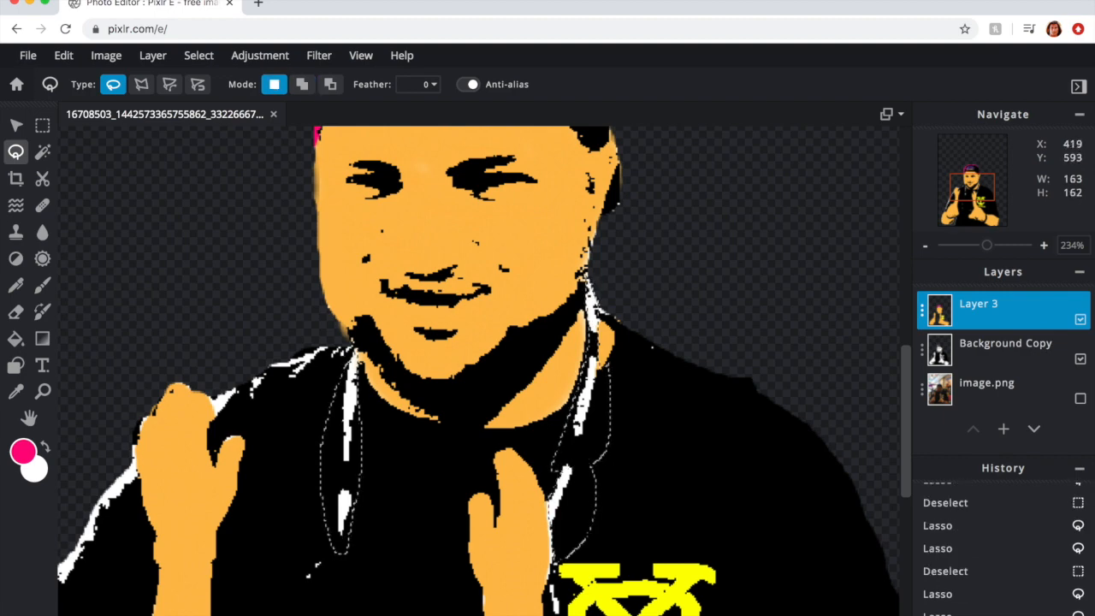
Paint the selected lanyard straps pink with the 10 px brush and clear the selection.
key(b)
drag(351, 368, 344, 547)
drag(587, 287, 589, 328)
key(ctrl+d)
Lasso the white specks on the shirt's front and add the thin marks between the hand and the chest logo.
drag(907, 401, 907, 493)
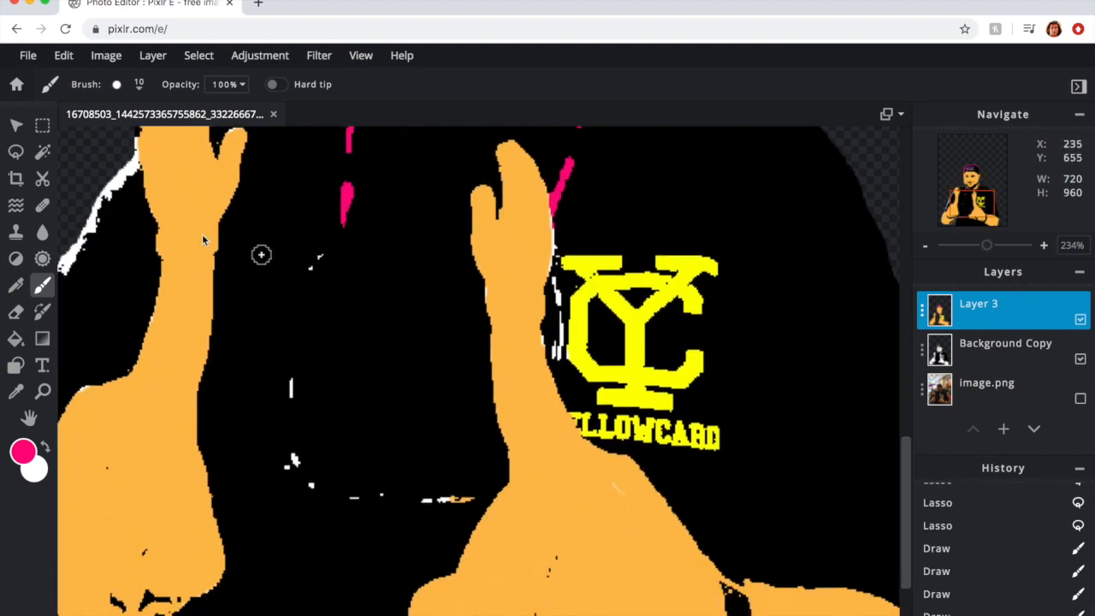
key(l)
mouse_move(323, 250)
mouse_down()
mouse_move(466, 500)
mouse_move(329, 253)
mouse_up()
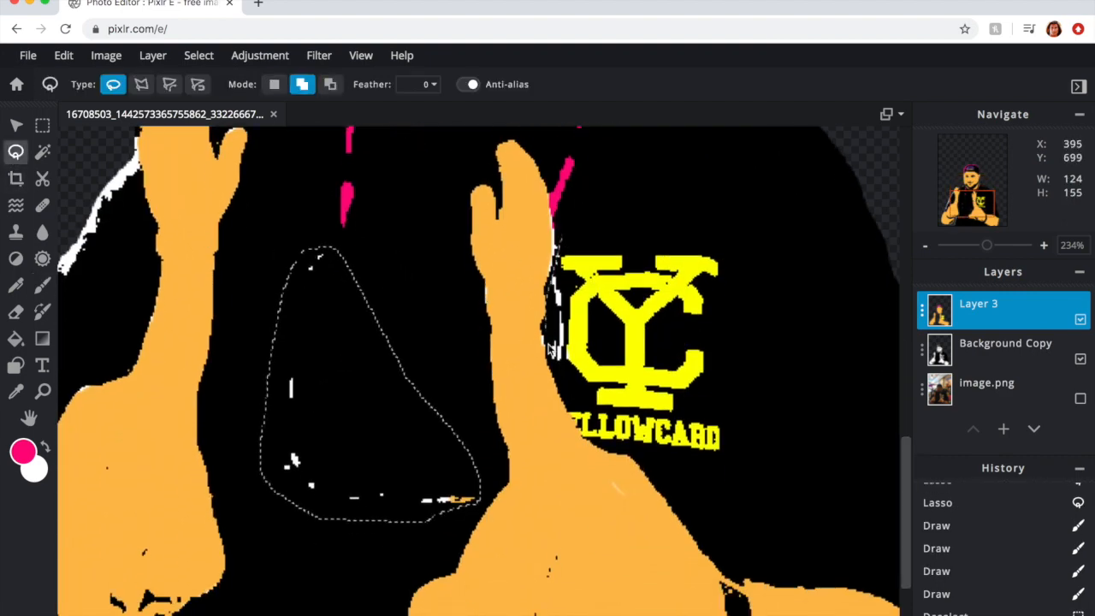
drag(568, 240, 565, 246)
Paint the selected specks and marks on the shirt bright green and clear the selection.
click(42, 285)
click(23, 451)
click(782, 223)
click(881, 311)
drag(325, 255, 291, 394)
mouse_move(295, 462)
mouse_down()
mouse_move(363, 491)
mouse_move(471, 500)
mouse_up()
drag(557, 249, 558, 351)
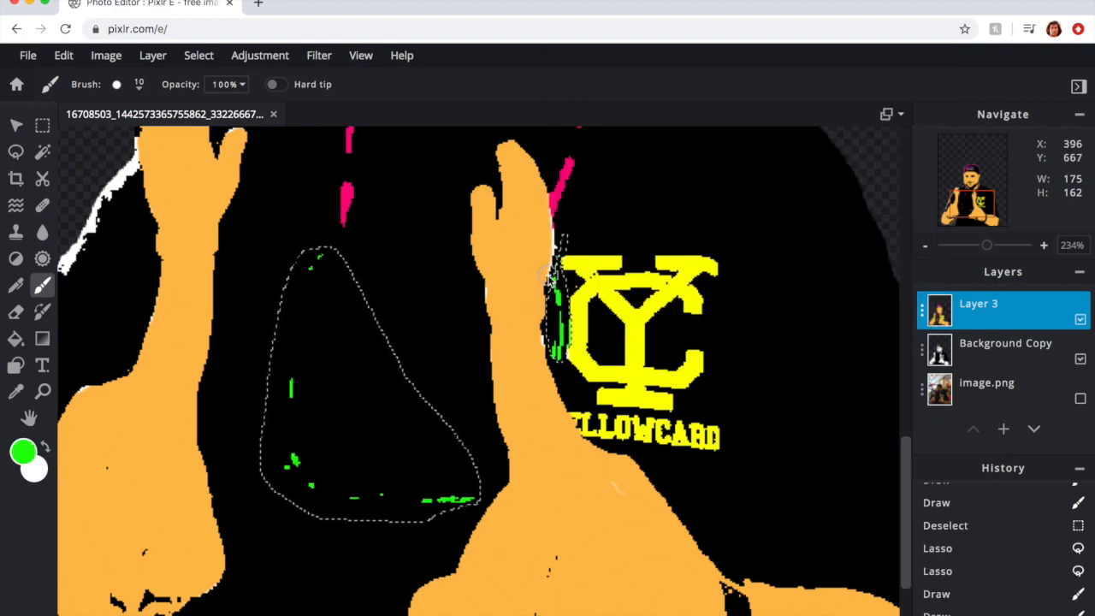
key(ctrl+d)
Set the brush colour to blue #2605FE and paint the white outer edge of the shirt's sleeve.
key(z)
click(488, 337)
alt+click(488, 339)
alt+click(489, 338)
click(24, 447)
click(786, 154)
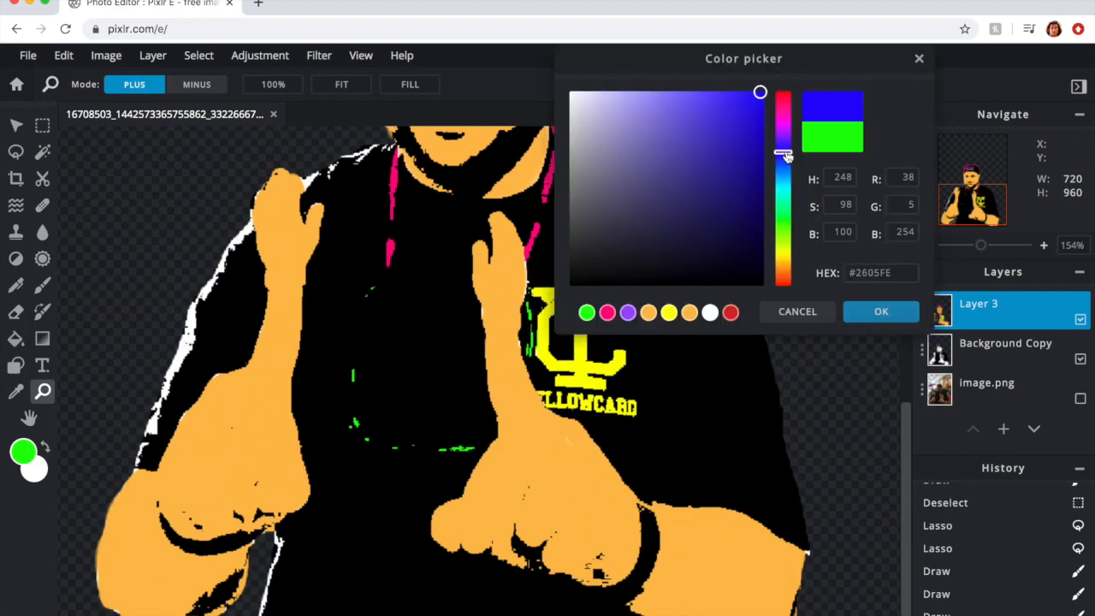
click(879, 311)
click(42, 285)
mouse_move(138, 465)
mouse_down()
mouse_move(197, 340)
mouse_move(193, 307)
mouse_move(162, 403)
mouse_move(221, 278)
mouse_up()
mouse_move(202, 334)
mouse_down()
mouse_move(222, 270)
mouse_move(190, 332)
mouse_up()
mouse_move(247, 230)
mouse_down()
mouse_move(239, 242)
mouse_move(248, 224)
mouse_up()
Paint the shirt's white shoulder edge blue up to the collar, using a small lasso selection beside the neck, and deselect.
scroll(386, 327, up, 3)
drag(906, 504, 906, 413)
mouse_move(206, 452)
mouse_down()
mouse_move(205, 440)
mouse_move(287, 394)
mouse_move(274, 399)
mouse_up()
key(l)
mouse_move(326, 371)
mouse_down()
mouse_move(366, 370)
mouse_move(333, 376)
mouse_up()
key(b)
scroll(672, 455, up, 3)
scroll(671, 456, down, 8)
drag(906, 449, 905, 498)
scroll(411, 520, down, 2)
scroll(420, 505, up, 6)
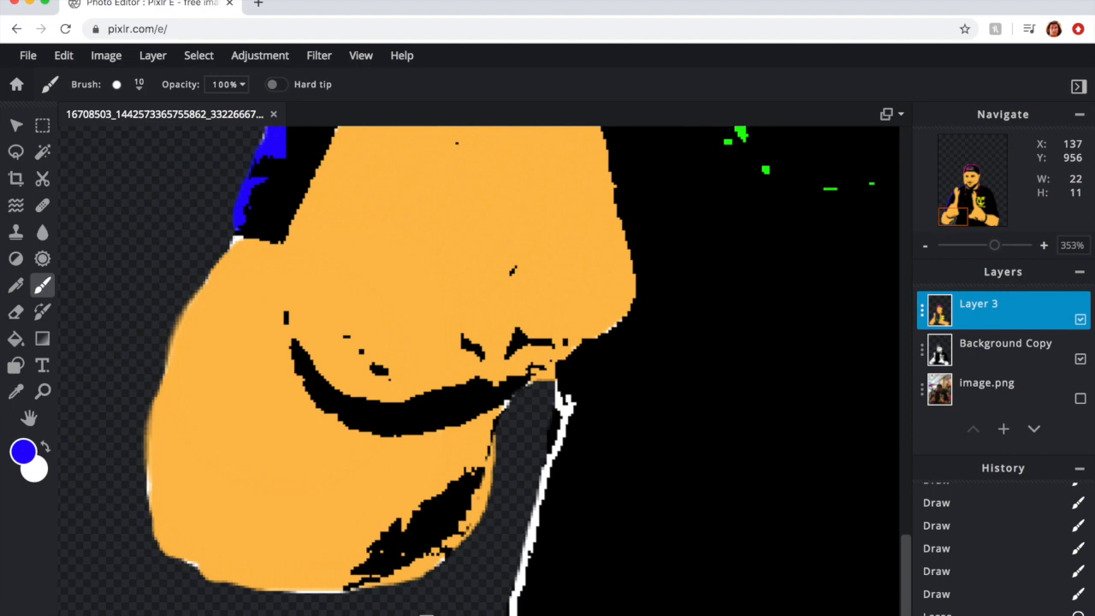
click(574, 425)
key(super+d)
click(568, 433)
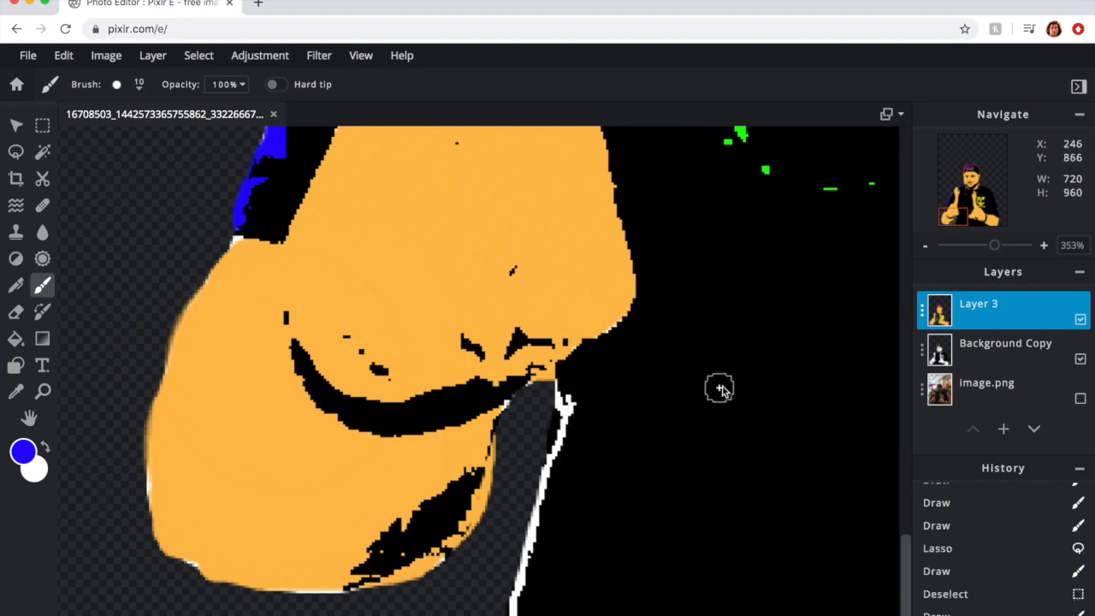
click(571, 439)
click(24, 452)
click(793, 311)
click(513, 472)
scroll(620, 347, up, 3)
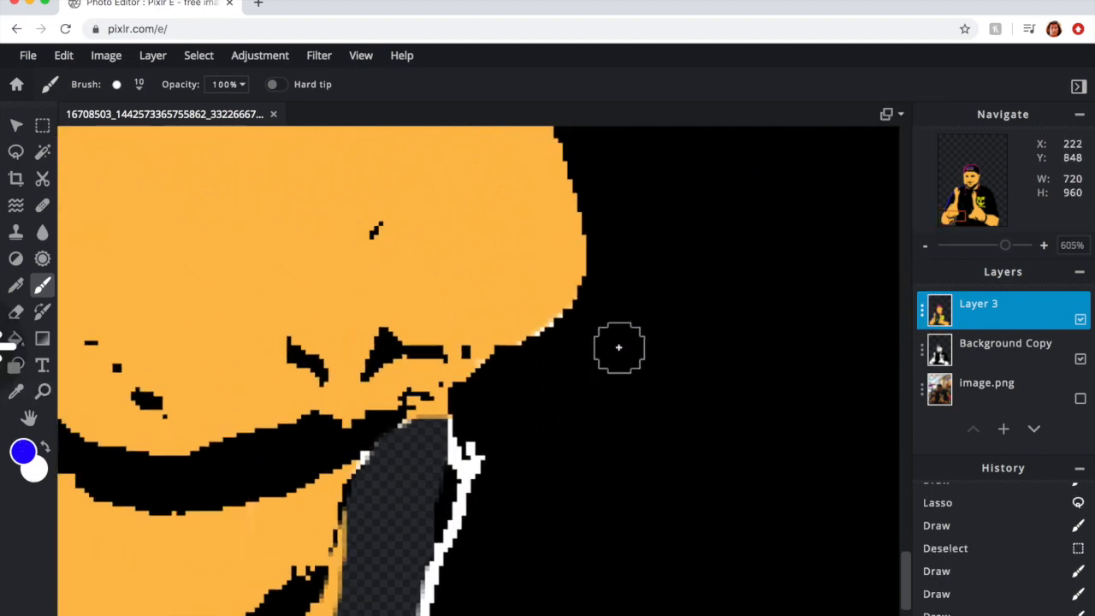
scroll(619, 348, down, 6)
click(197, 56)
click(502, 309)
click(502, 309)
scroll(615, 432, up, 1)
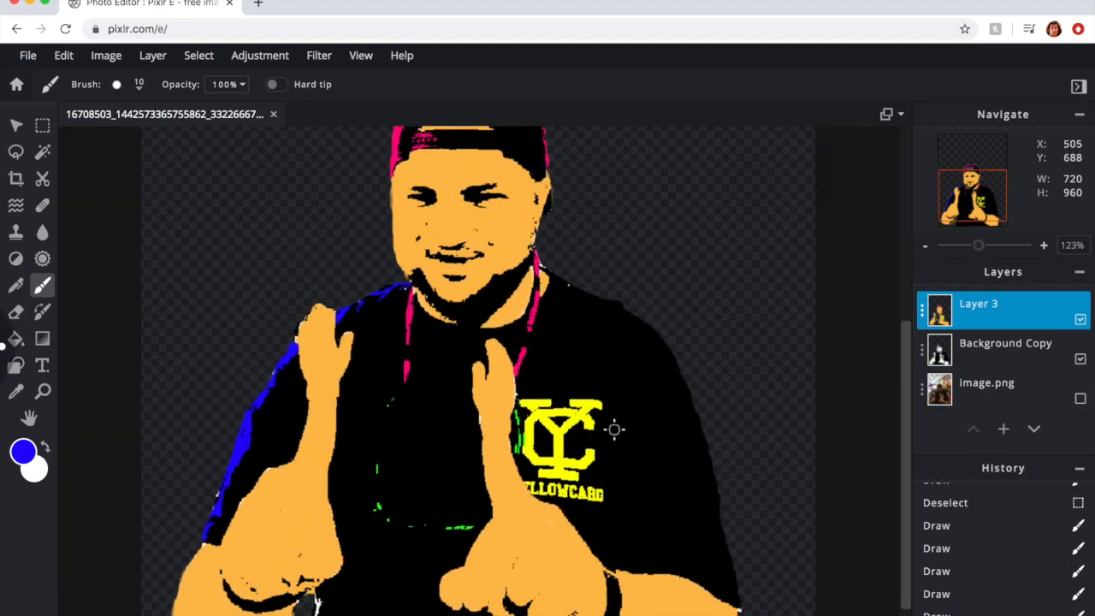
scroll(615, 430, down, 3)
Paint the remaining white edge along the shirt's lower side beside the forearm blue with the 10 px brush.
click(15, 126)
click(43, 285)
drag(305, 327, 399, 328)
scroll(787, 457, up, 3)
scroll(291, 519, up, 3)
drag(903, 470, 904, 556)
mouse_move(287, 457)
mouse_down()
mouse_move(291, 530)
mouse_move(267, 559)
mouse_move(291, 483)
mouse_up()
scroll(367, 420, down, 5)
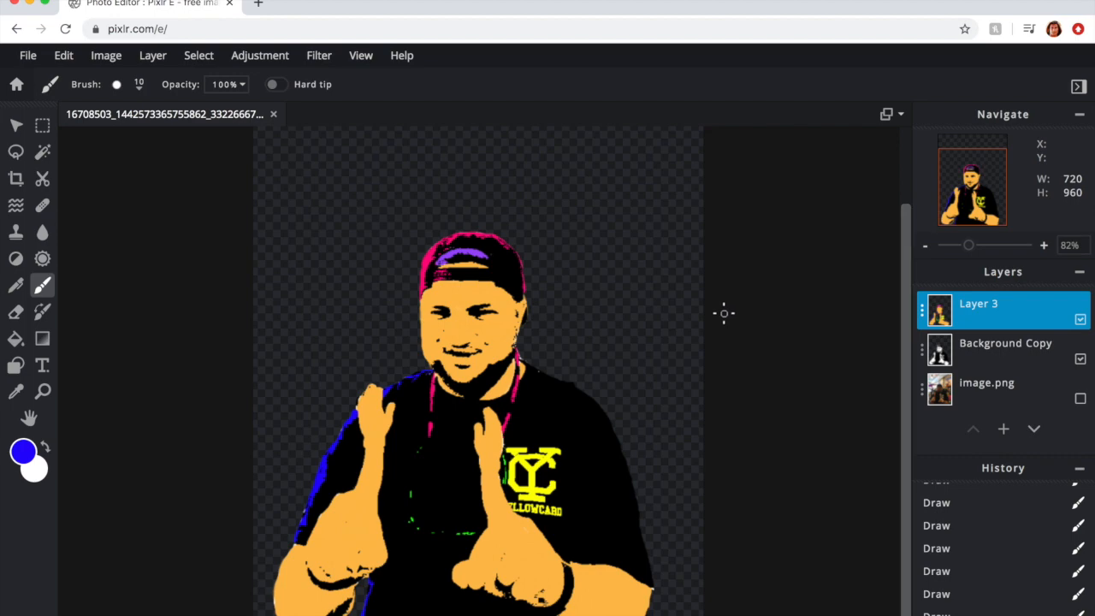
scroll(672, 323, up, 3)
scroll(673, 322, down, 5)
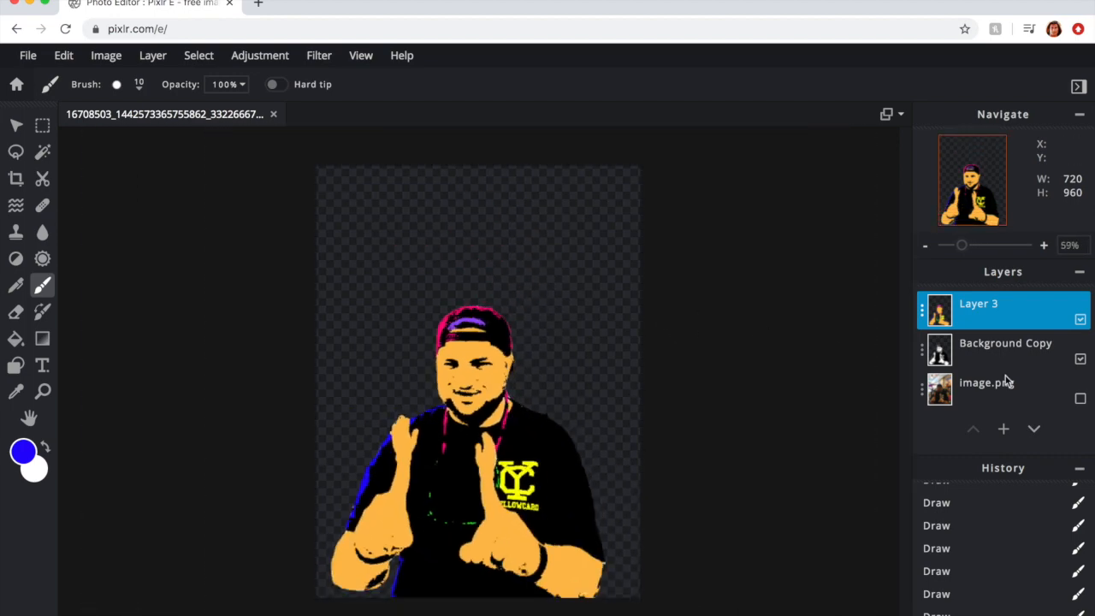
Add an empty layer and move it below Background Copy in the layer order.
click(1004, 428)
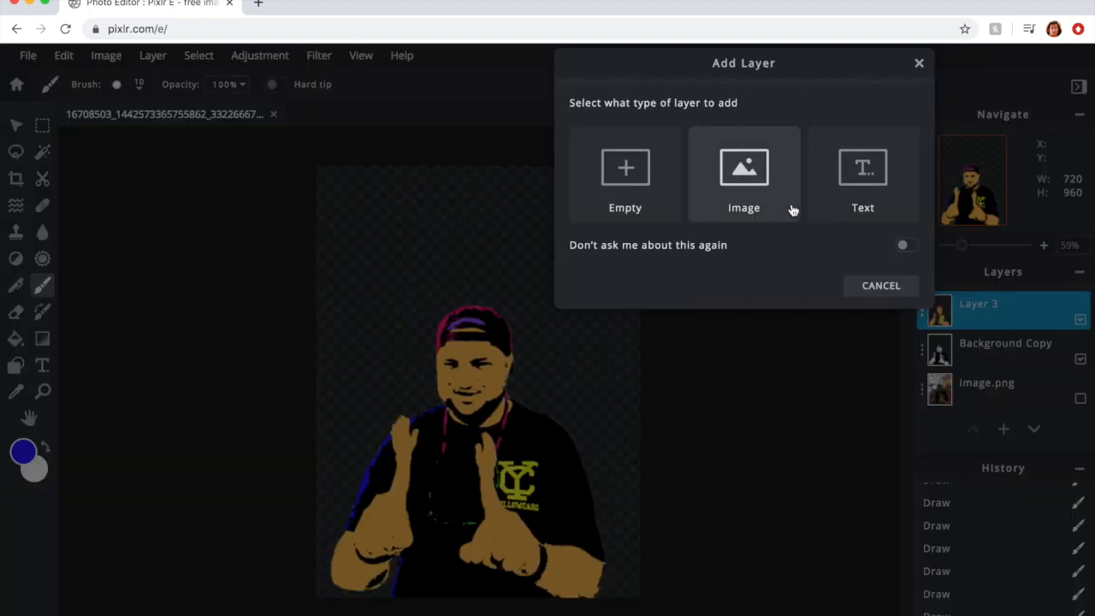
click(671, 199)
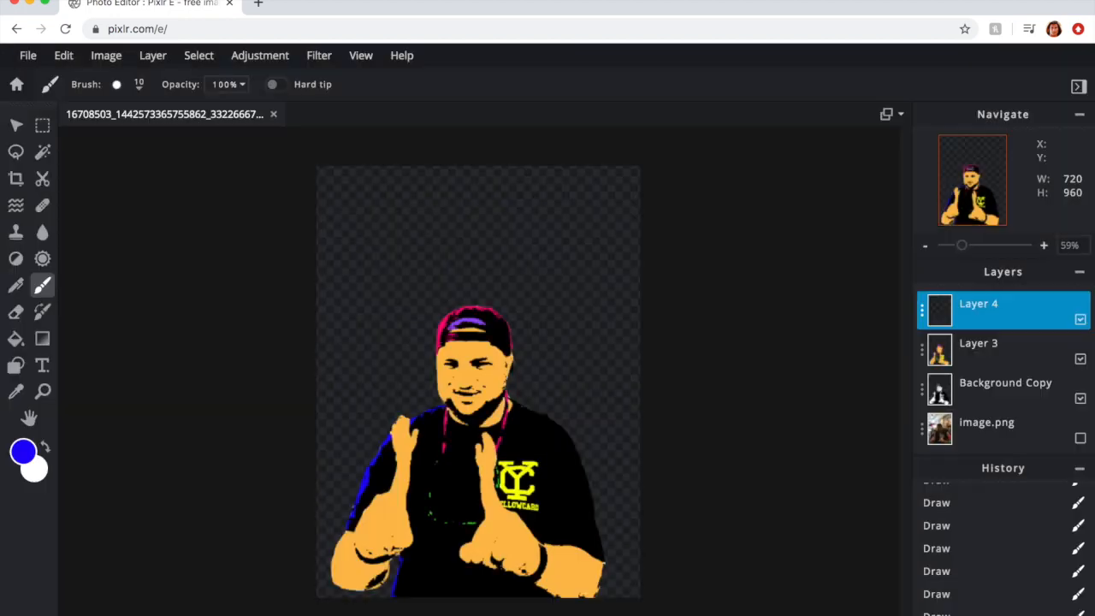
drag(1006, 329, 1004, 397)
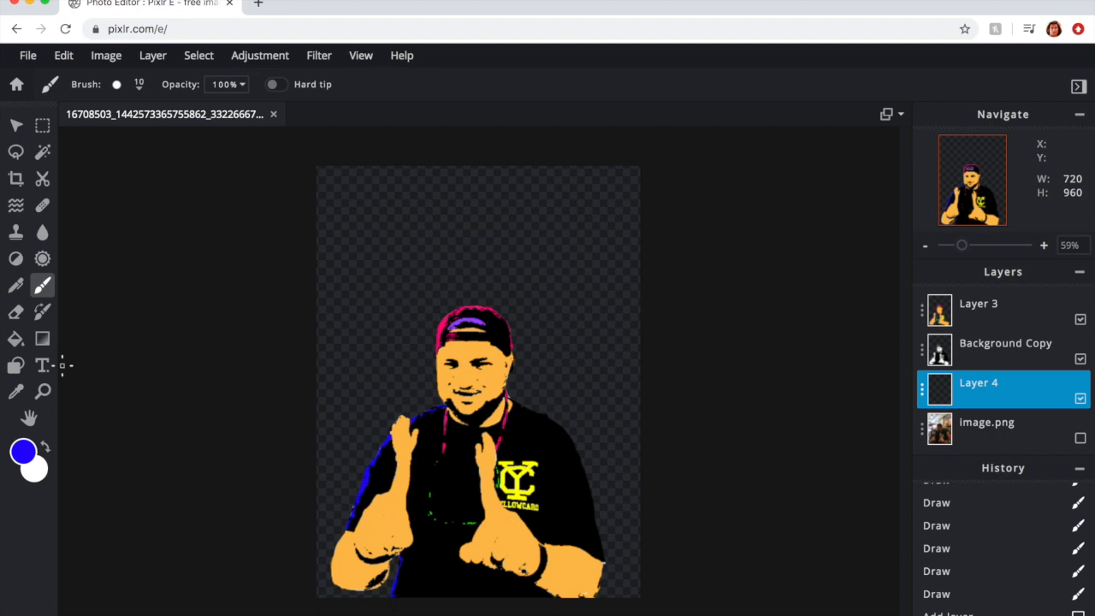
Fill the empty background layer with purple #A04CFF using the Fill tool.
click(23, 450)
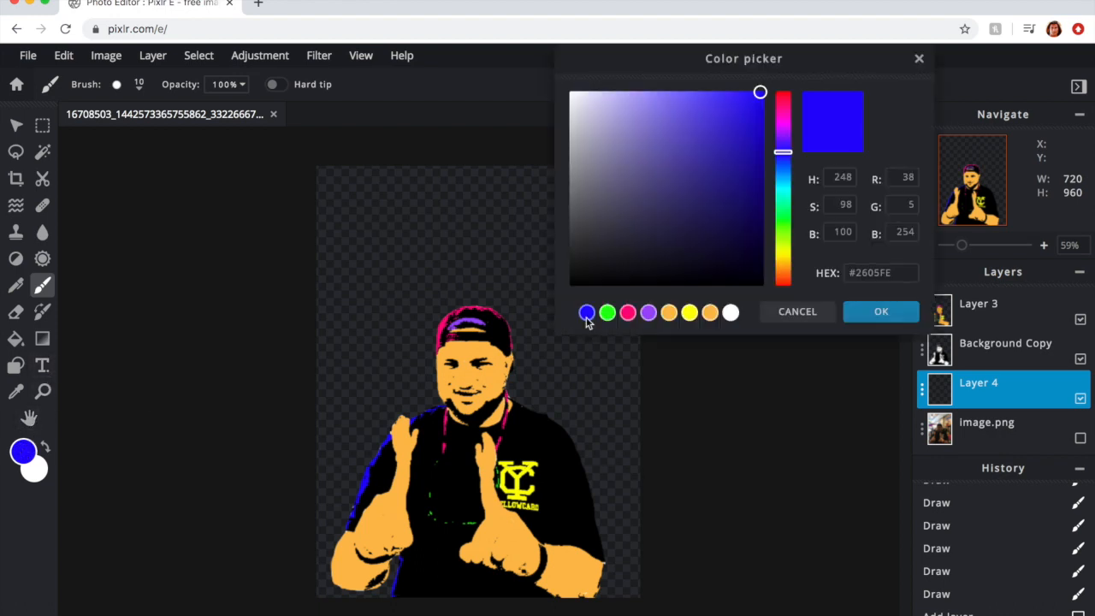
click(649, 313)
click(860, 324)
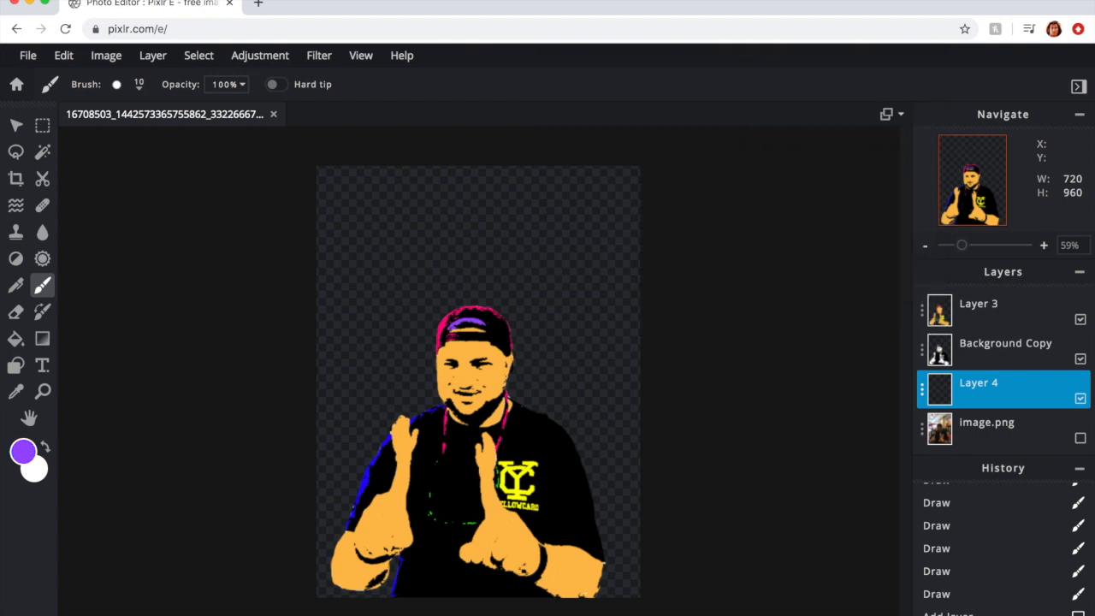
click(26, 347)
click(385, 211)
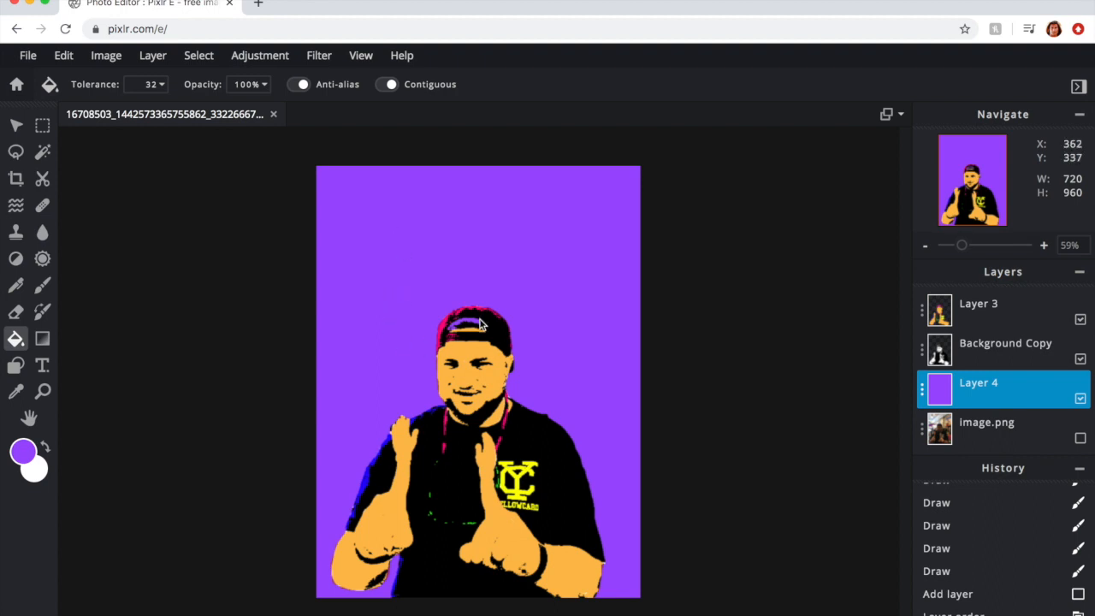
Choose a fully saturated cyan and fill the background layer with it.
click(24, 451)
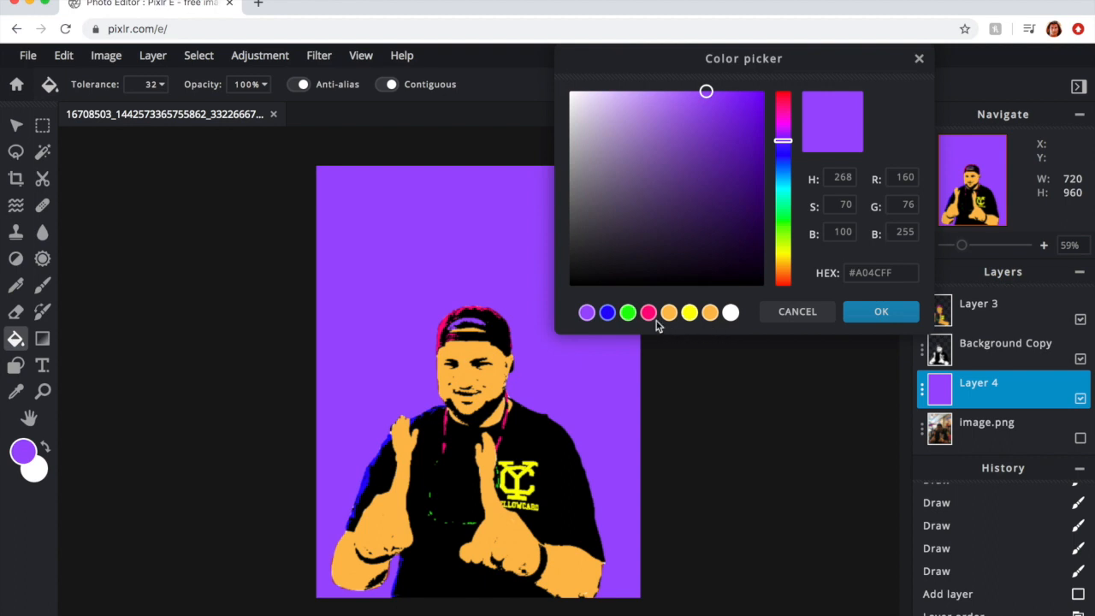
drag(784, 151, 784, 193)
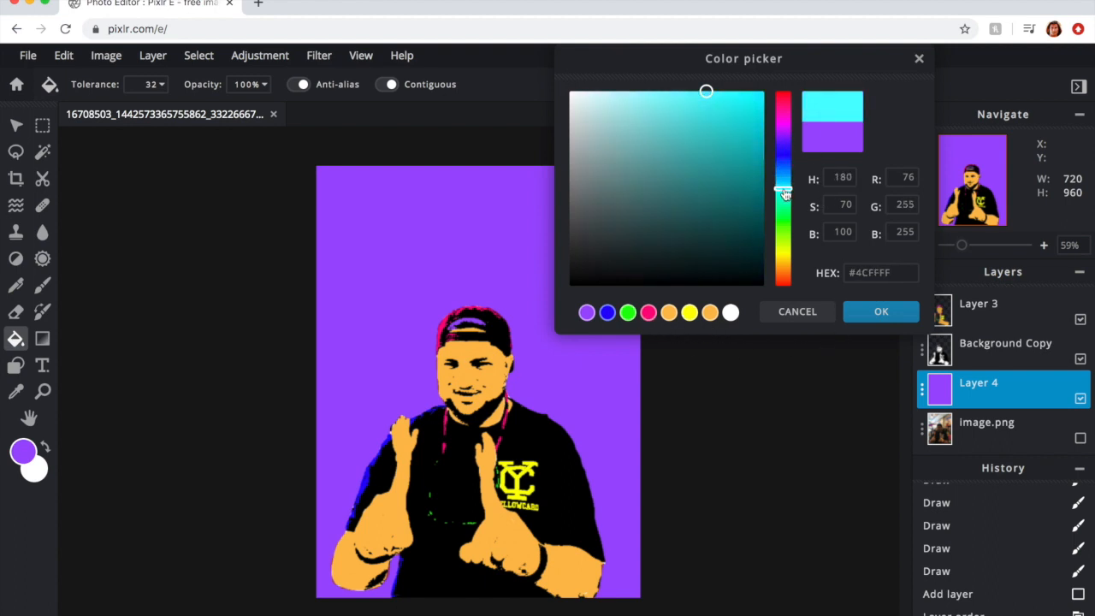
click(765, 95)
click(878, 311)
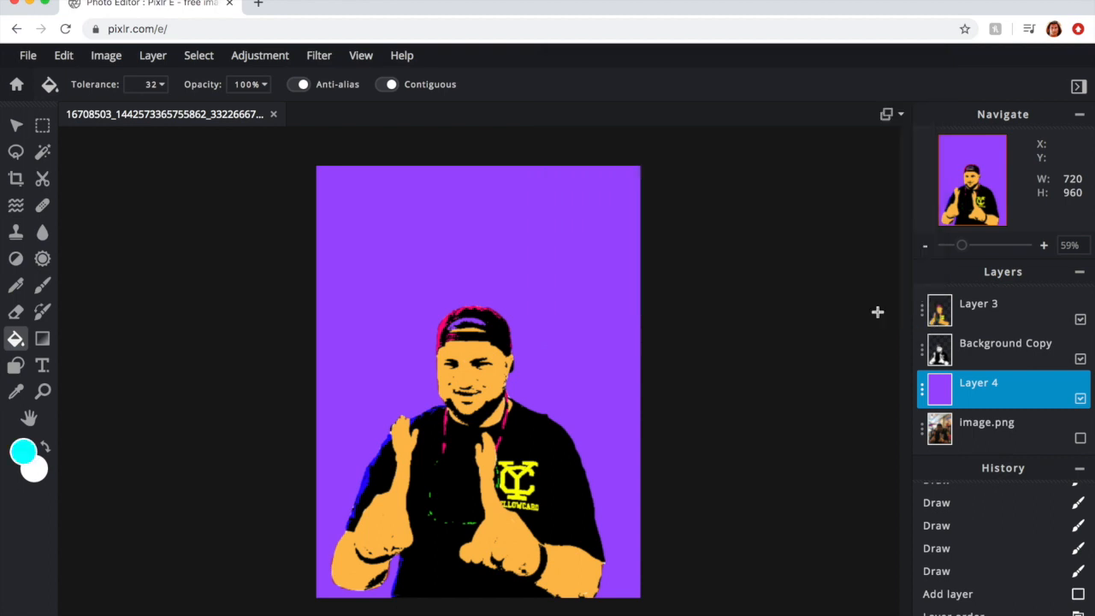
click(414, 239)
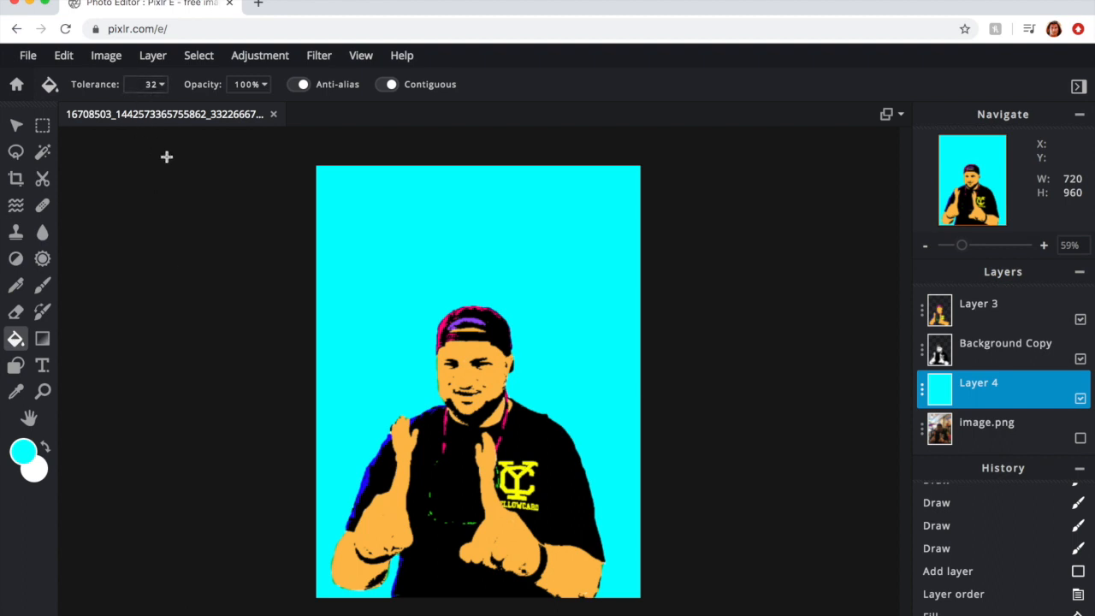
Save the finished image as a JPG named warhol-portrait and download it.
click(38, 58)
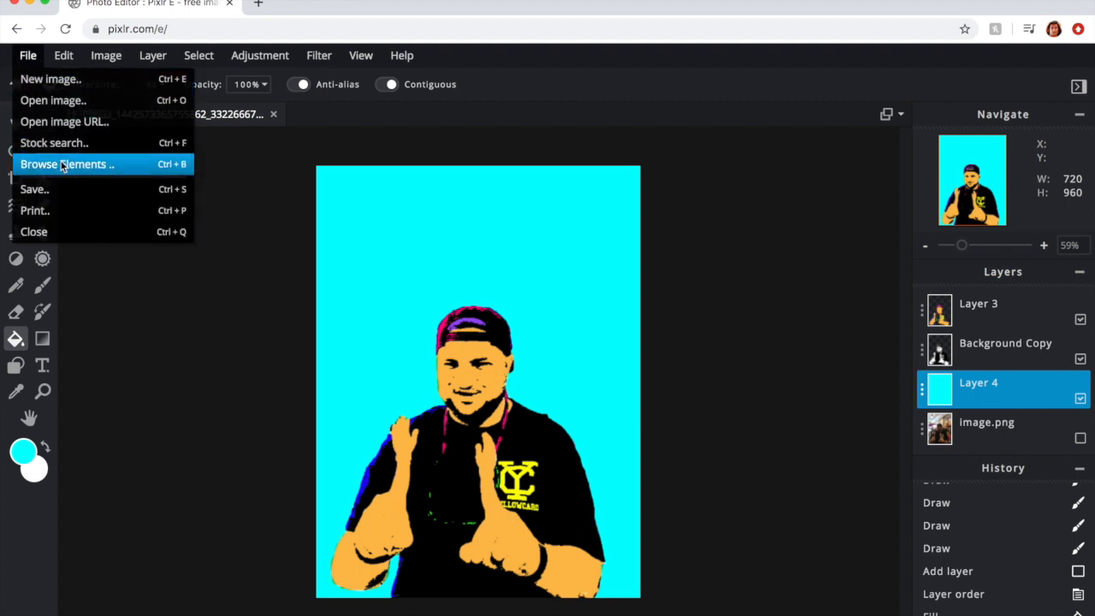
click(60, 189)
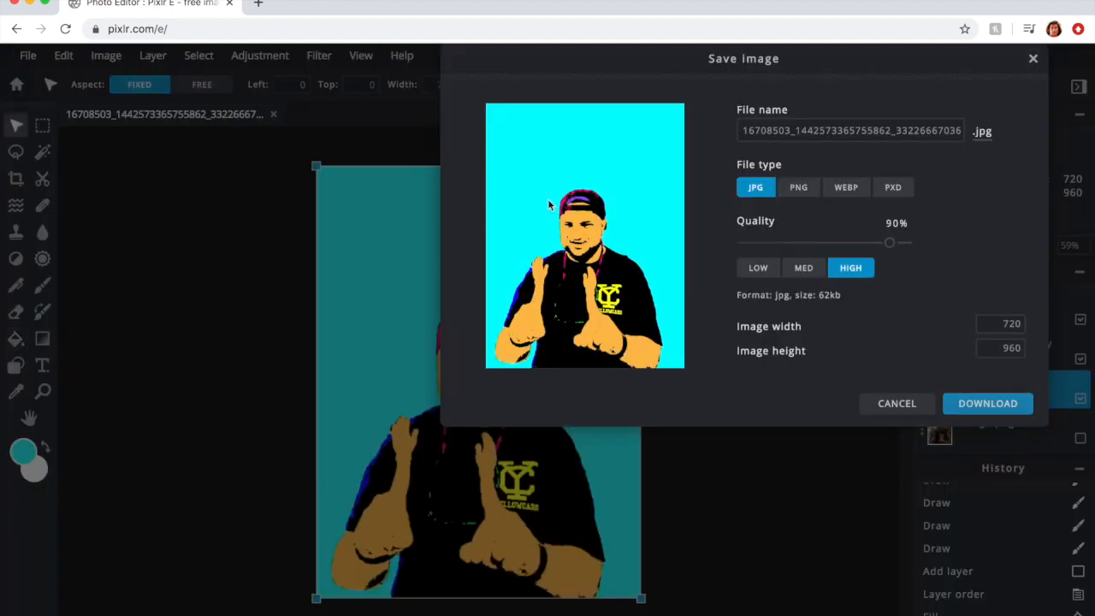
click(872, 130)
double_click(872, 130)
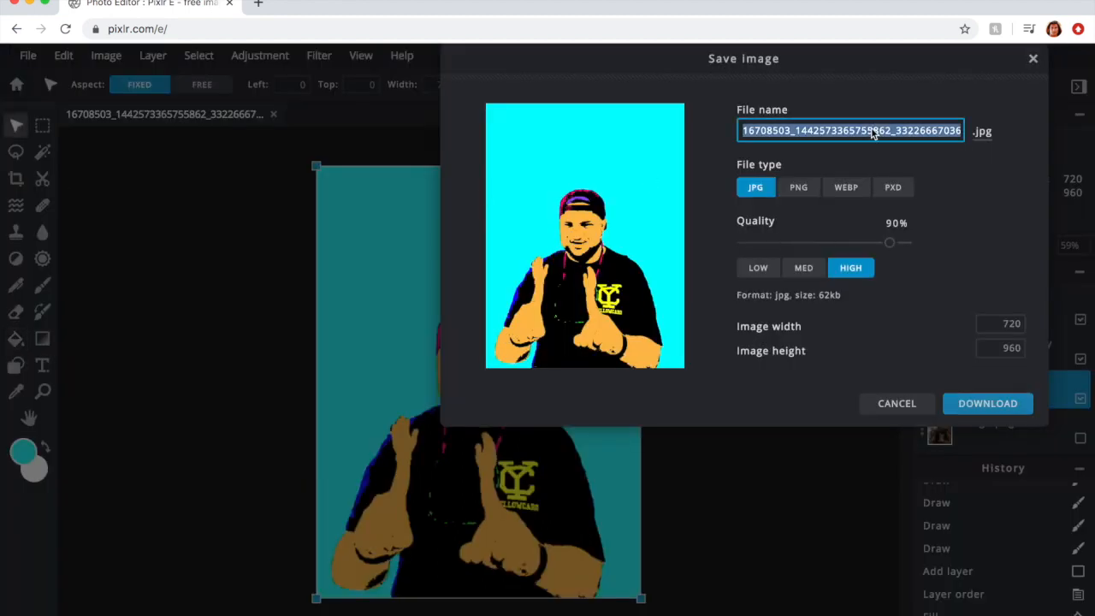
text(warhol-port)
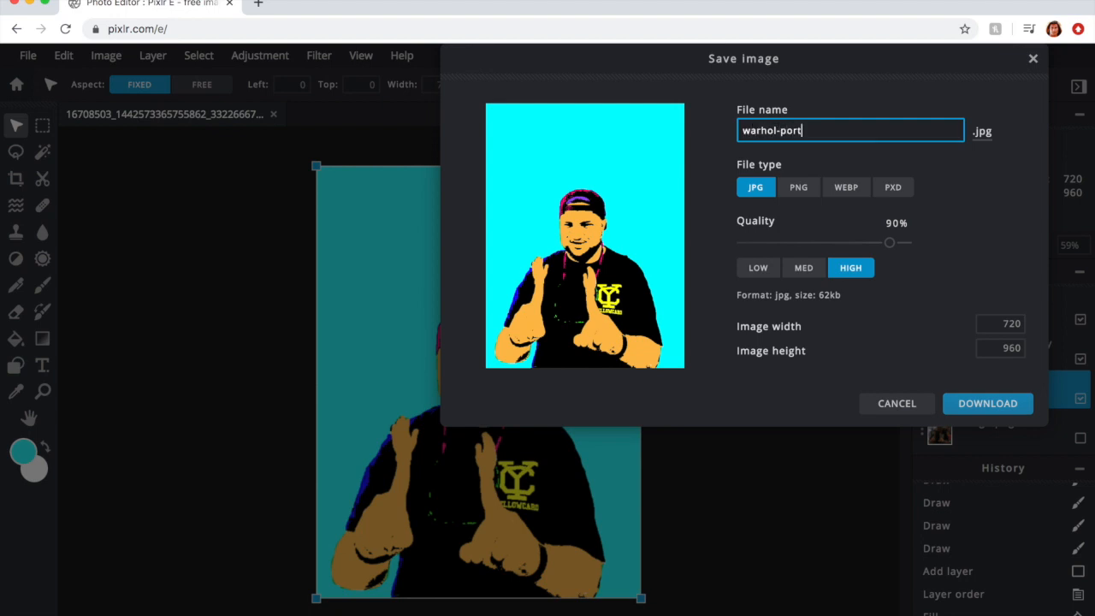
text(rait)
click(962, 398)
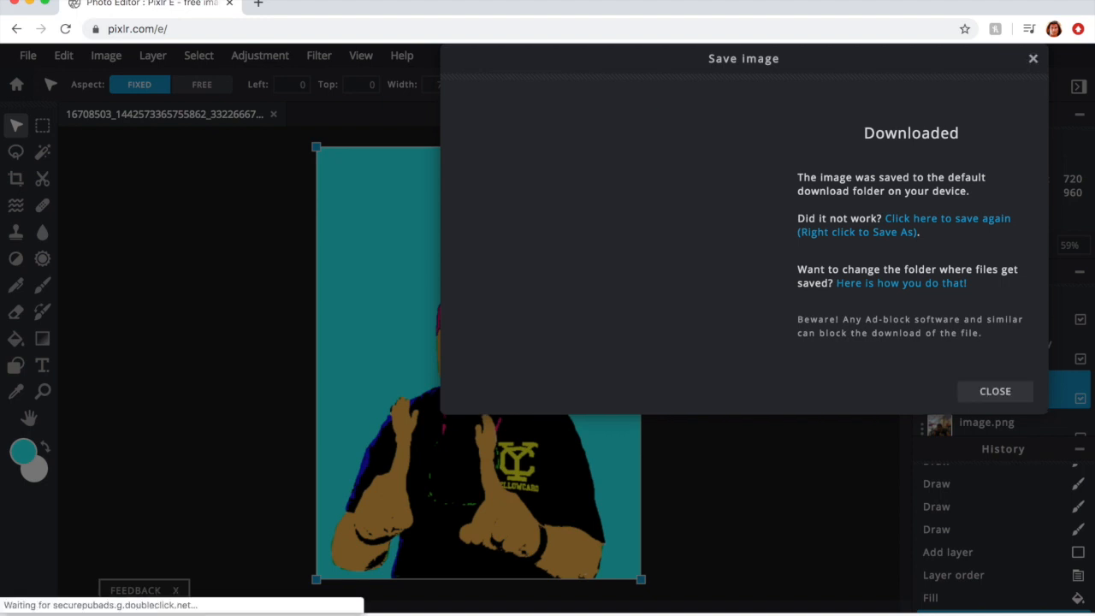
click(993, 395)
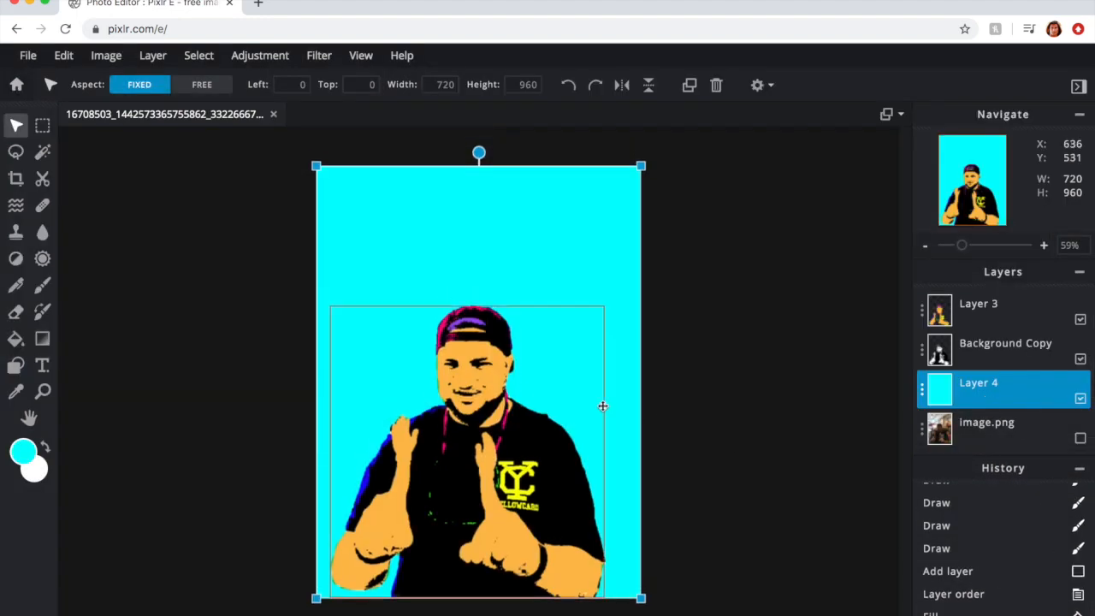
click(695, 408)
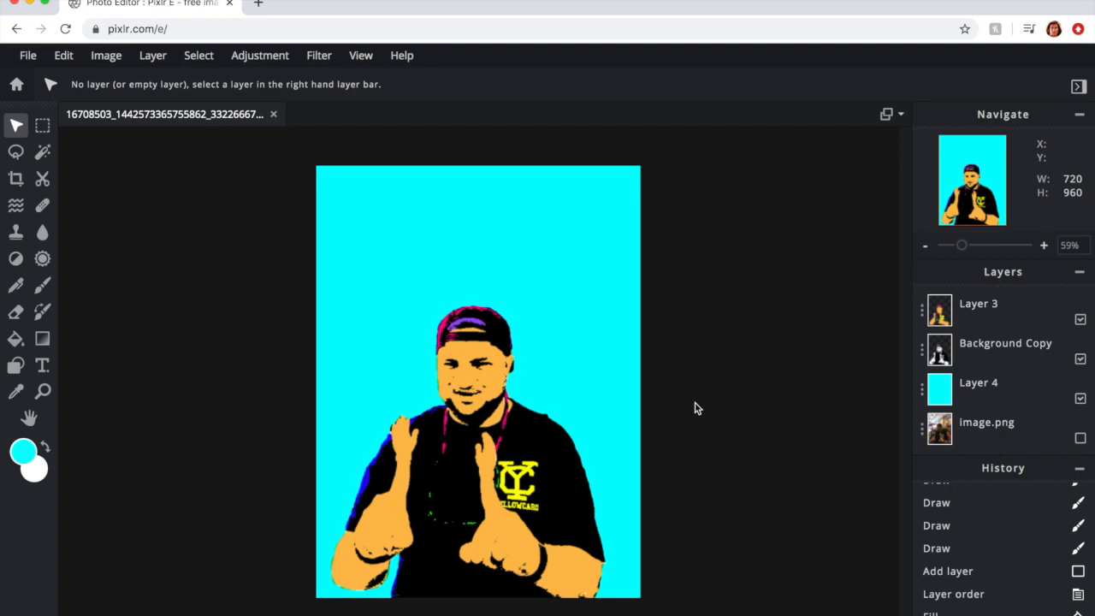
Switch to a new browser tab, search for classroom and go to the Google Classroom class overview.
click(257, 4)
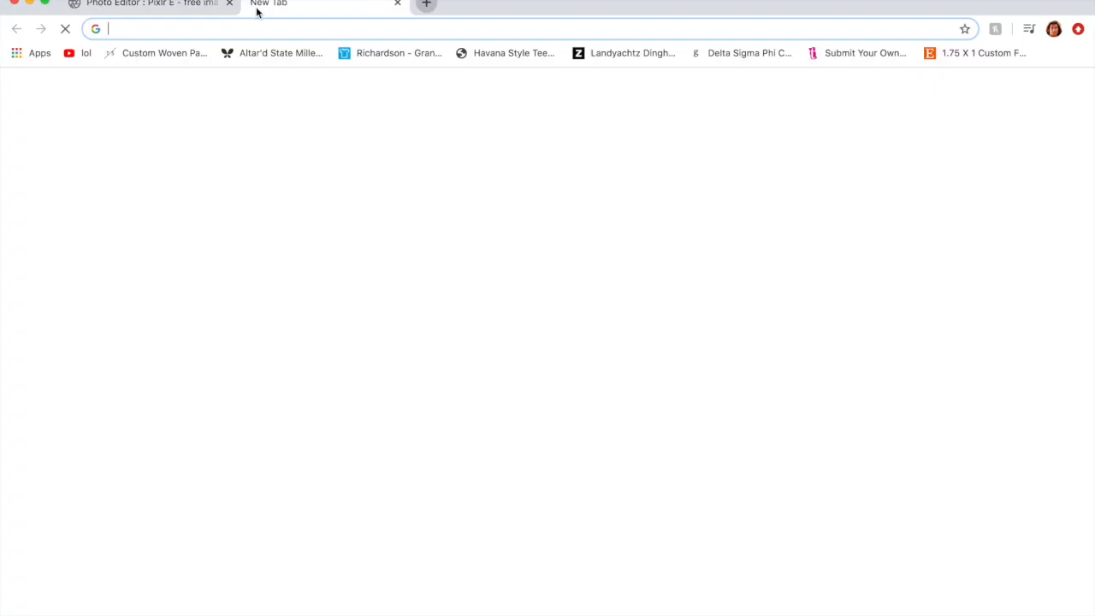
text(classrom&aqs=chrome.1.69i57j0l6j46.2783j0j7&sourceid=chrome&ie=UTF-8)
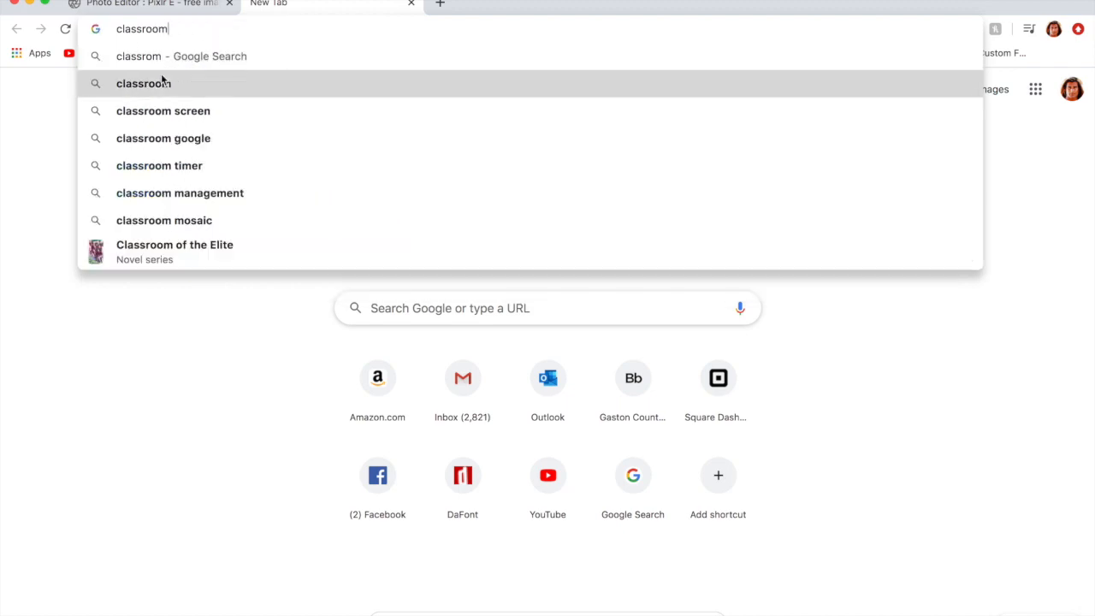
click(164, 82)
click(218, 202)
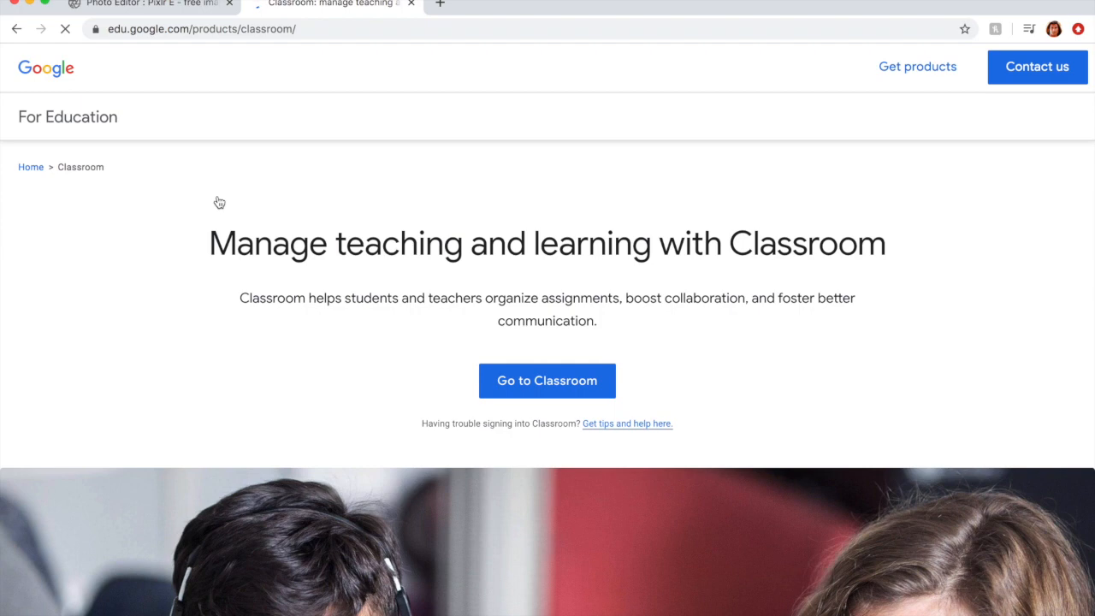
click(514, 377)
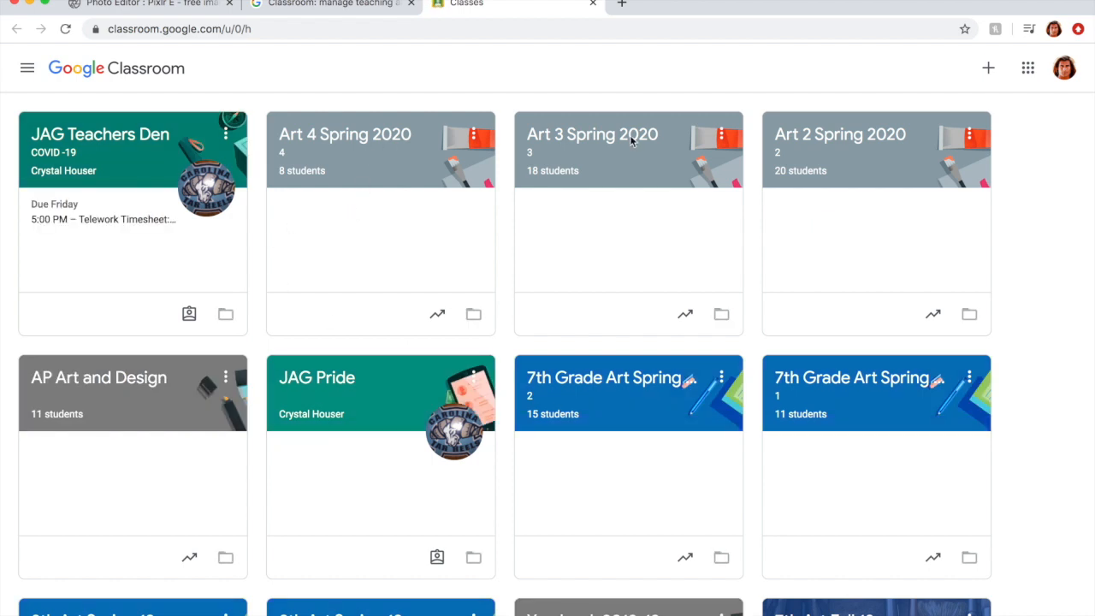
Open the Introduction to Pixlr assignment in the Art 4 Spring 2020 classwork and show its instructions.
click(339, 135)
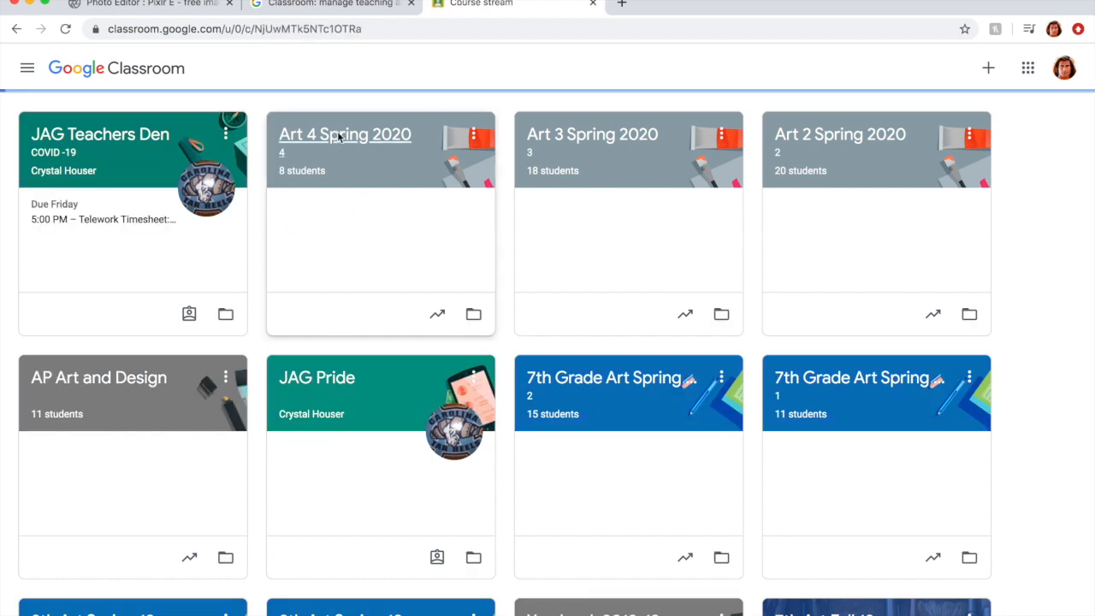
click(524, 66)
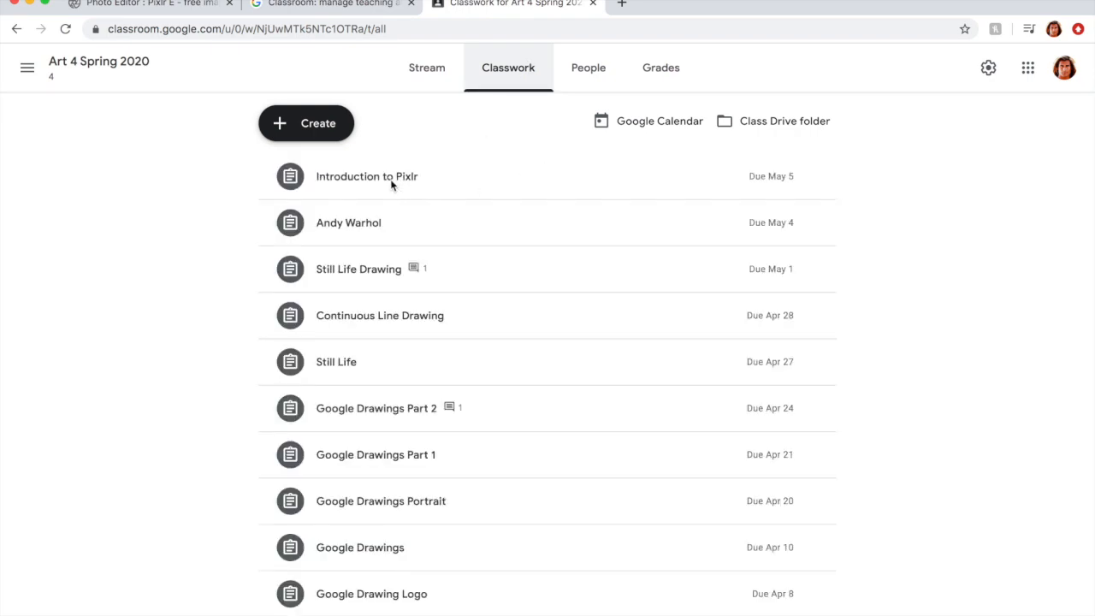
click(391, 178)
click(390, 179)
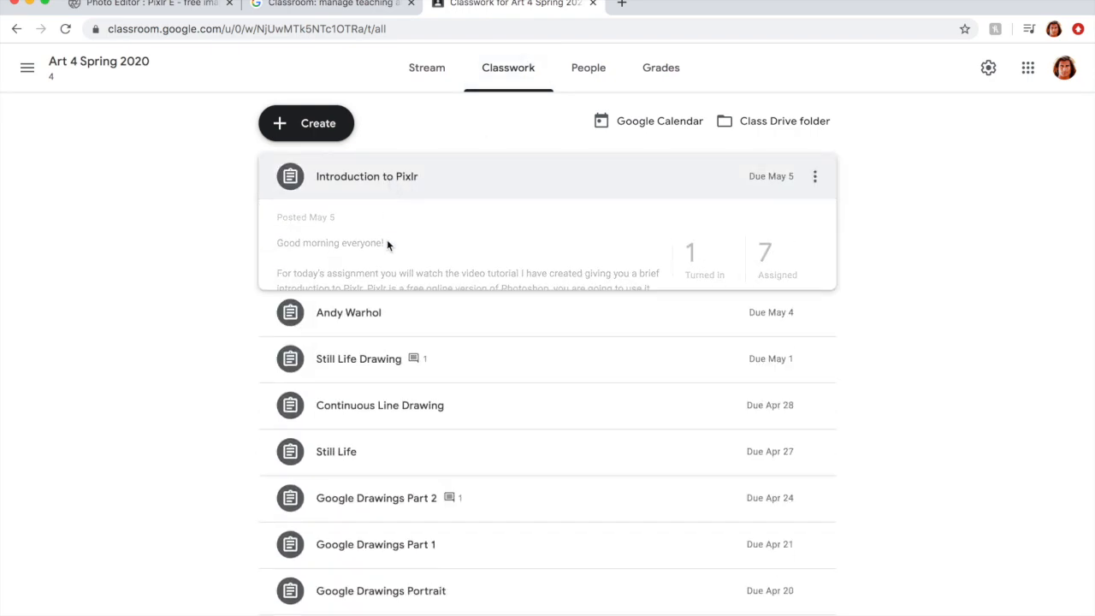
click(388, 176)
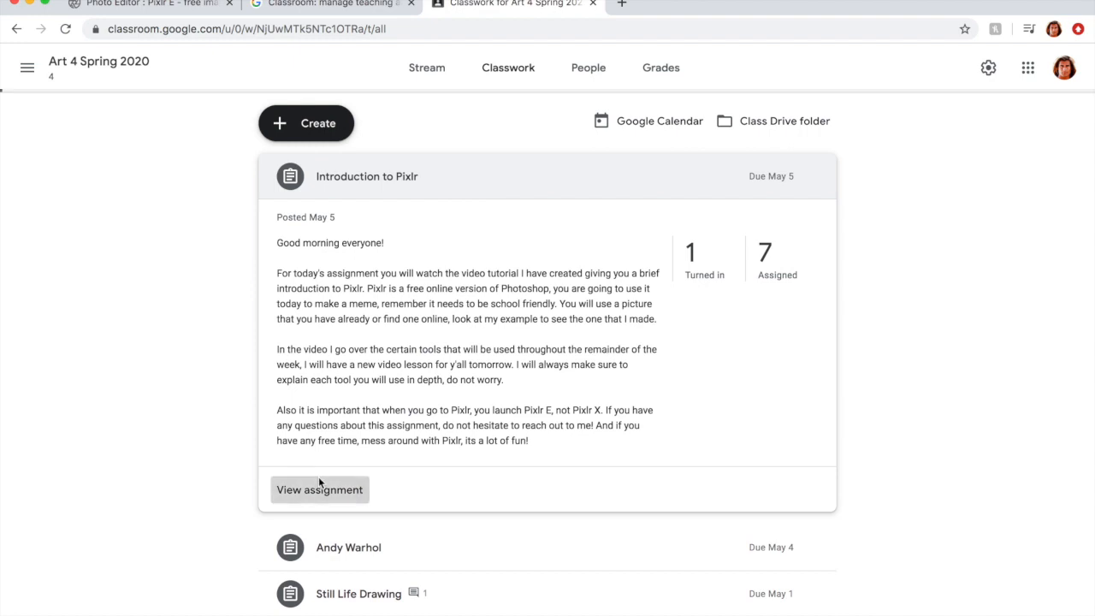
click(319, 485)
click(488, 67)
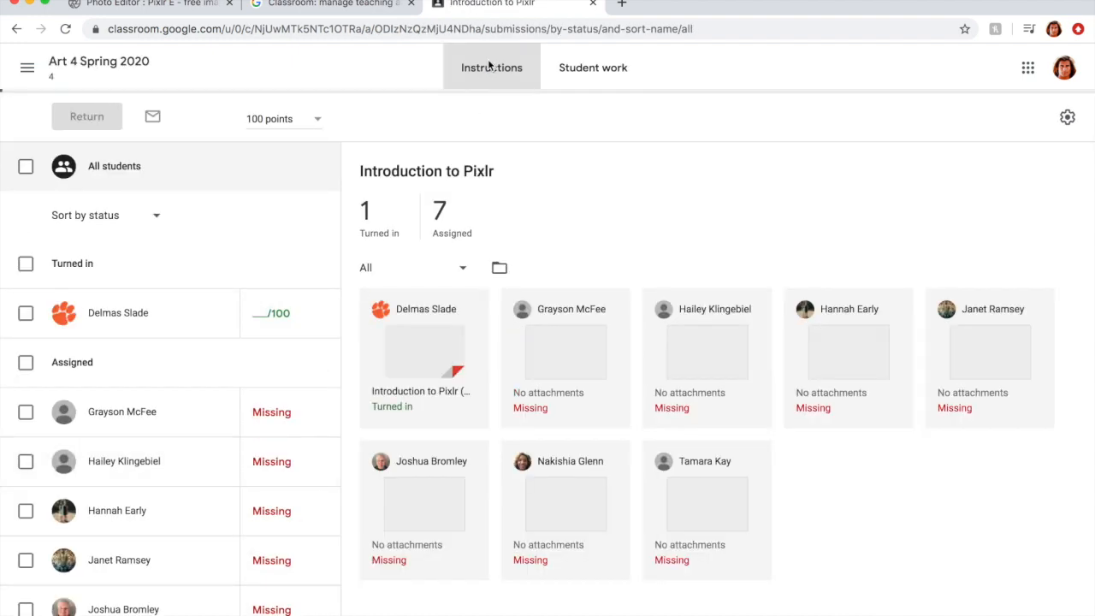